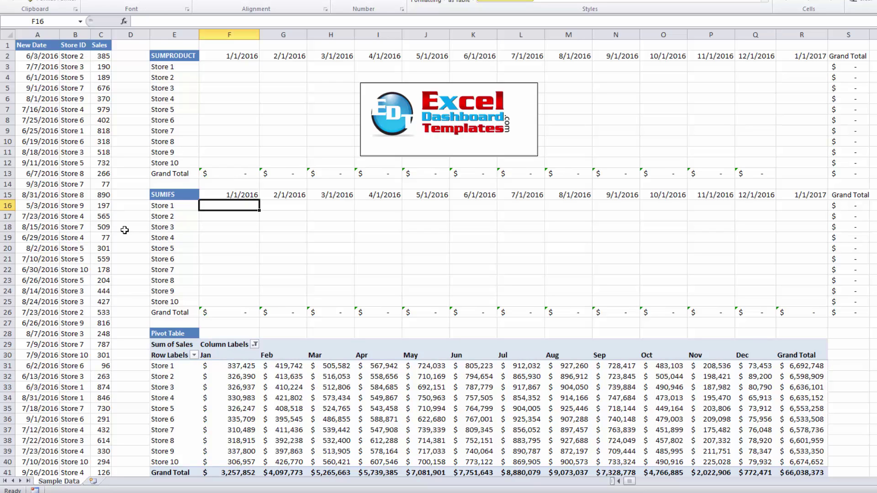
Examine the New Date, Store ID and Sales columns, the empty SUMIFS grid and the pivot table's monthly store totals.
left_click_drag(40, 49, 45, 160)
left_click_drag(73, 45, 73, 122)
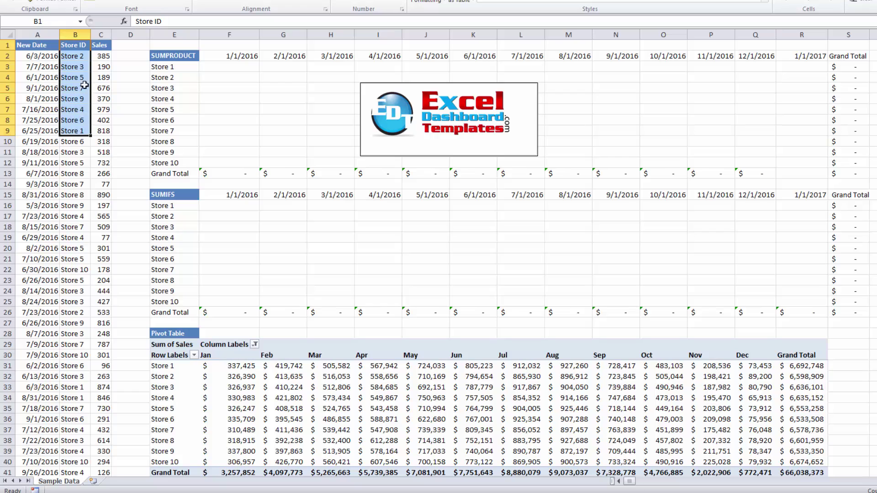
left_click_drag(100, 46, 103, 151)
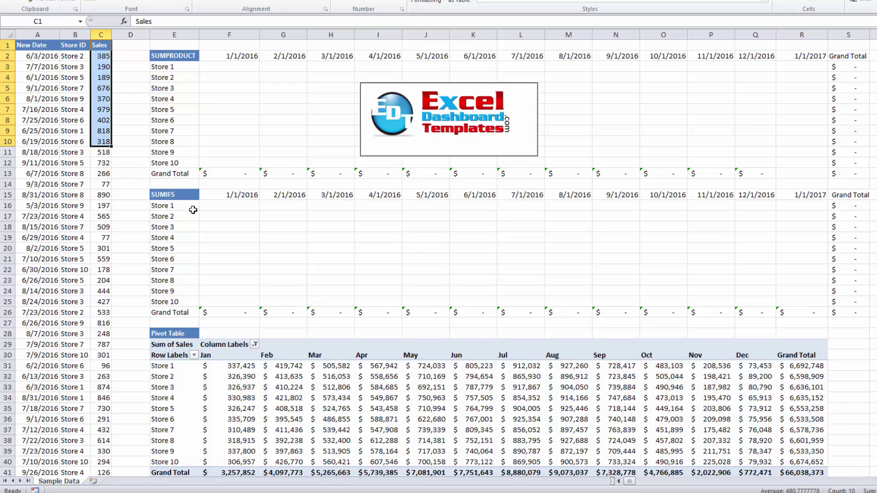
left_click(245, 192)
left_click(241, 204)
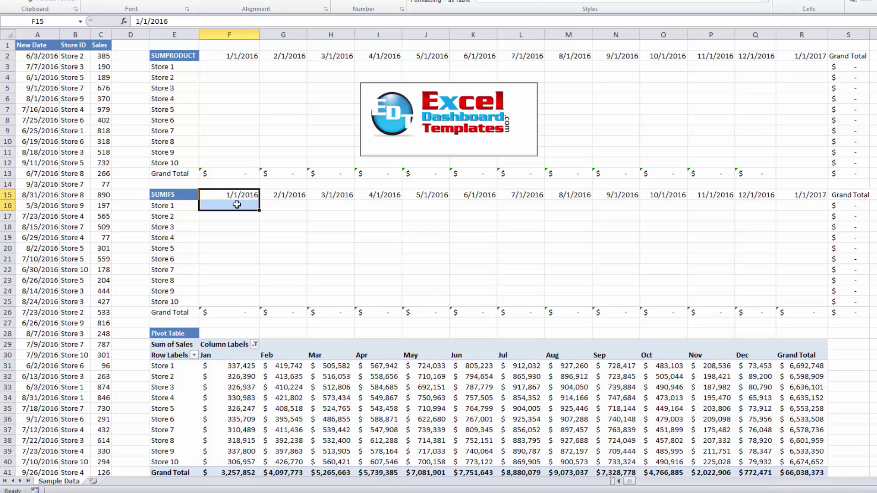
left_click(270, 204)
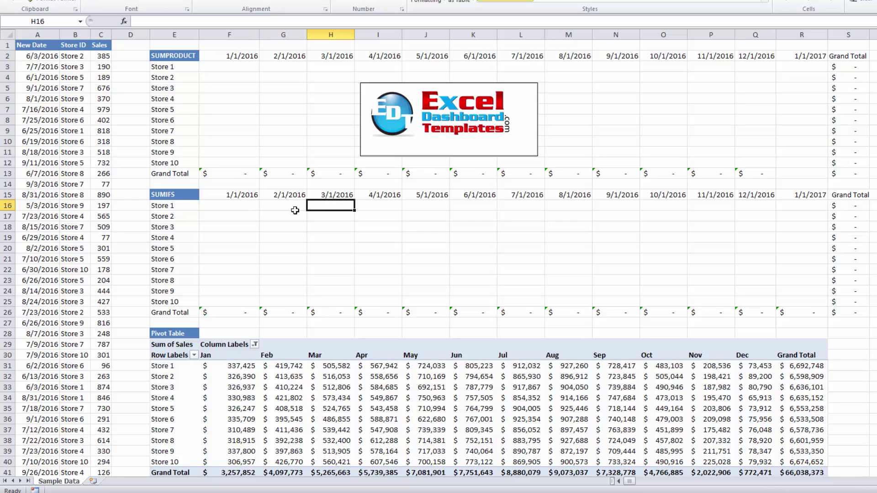
left_click(207, 205)
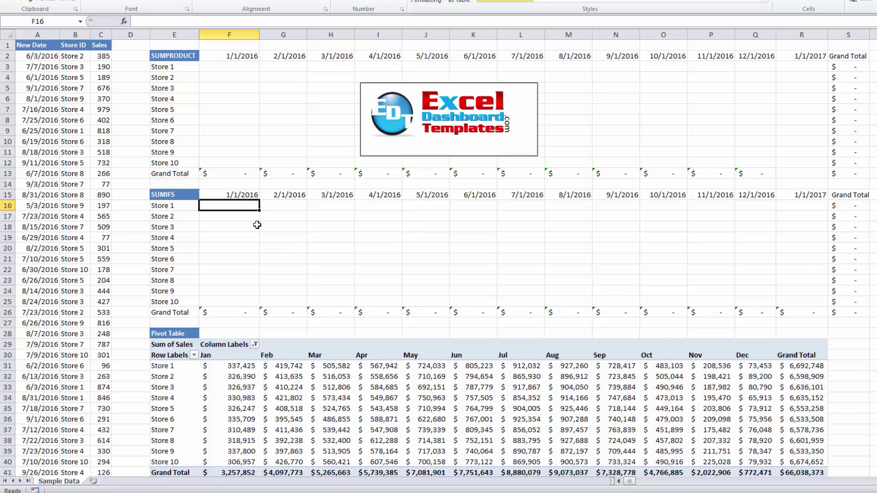
mouse_move(260, 209)
left_mouse_down()
mouse_move(699, 289)
mouse_move(802, 297)
left_mouse_up()
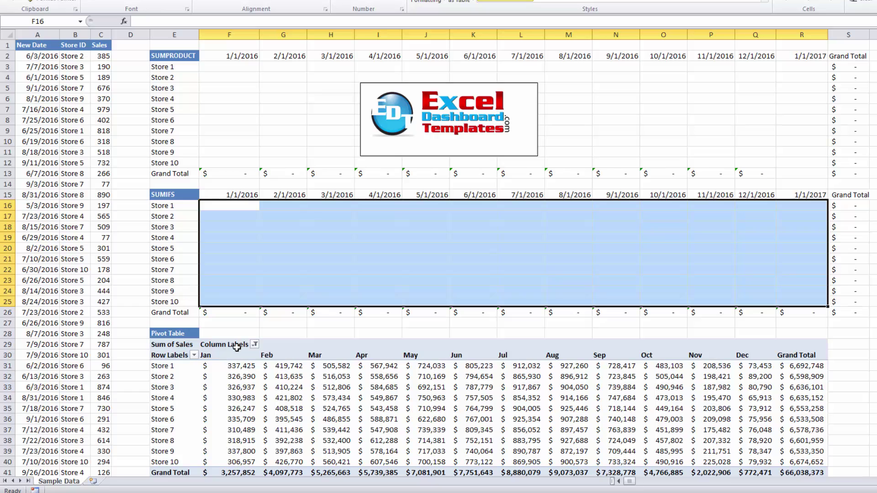
left_click(223, 364)
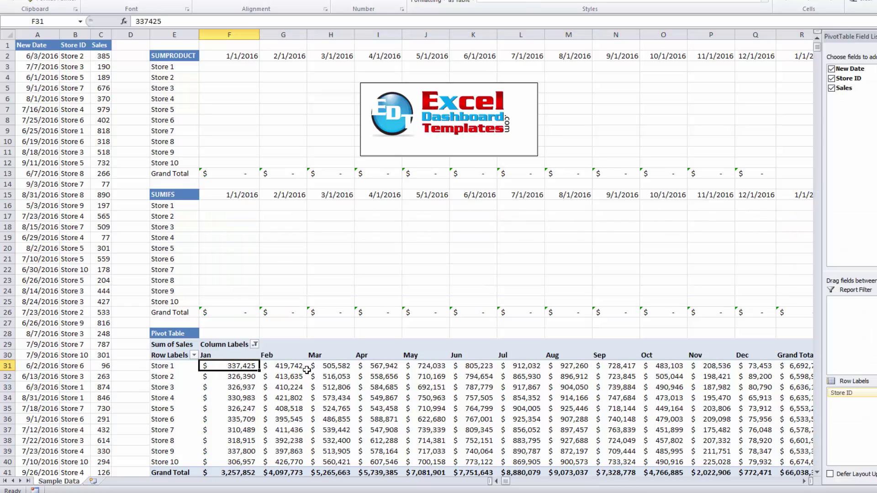
left_click(255, 292)
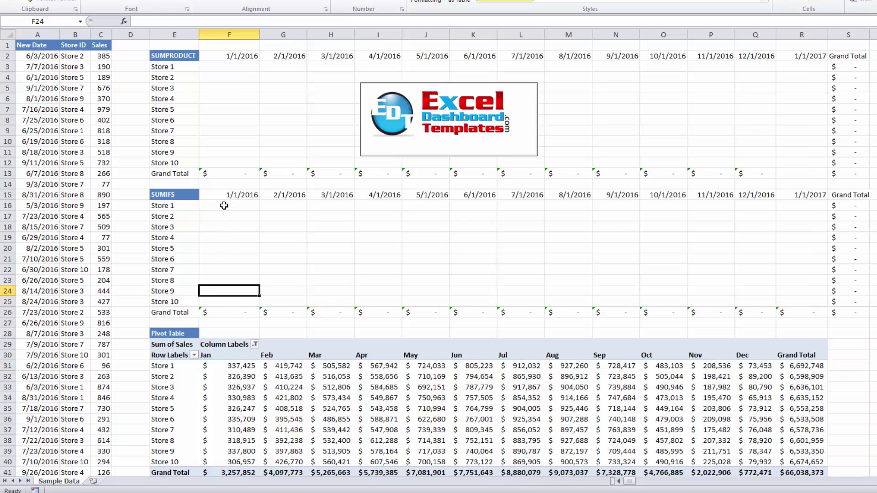
Clear the Grand Total cell R26 under the 1/1/2017 column of the SUMIFS table.
left_click(808, 312)
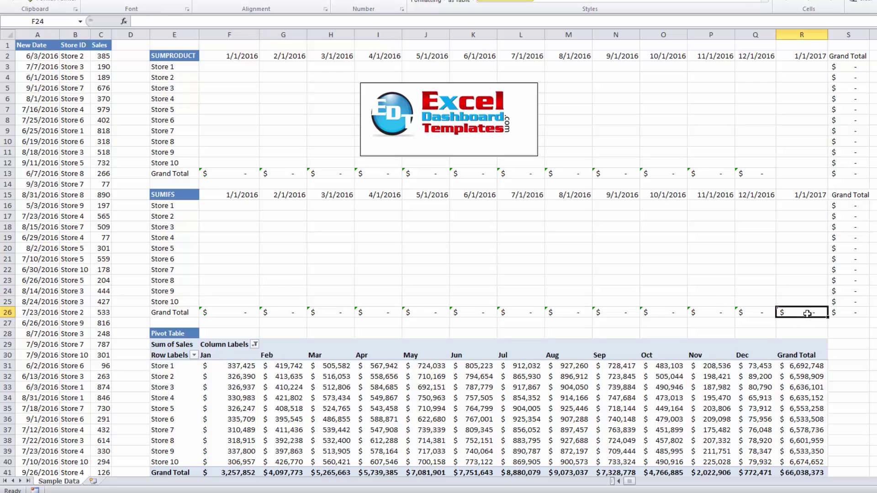
key("Delete")
Review the month-start date headers of the SUMPRODUCT and SUMIFS tables, including the extra 1/1/2017 column, and the Store 1 row label.
left_click_drag(220, 54, 792, 55)
left_click(791, 55)
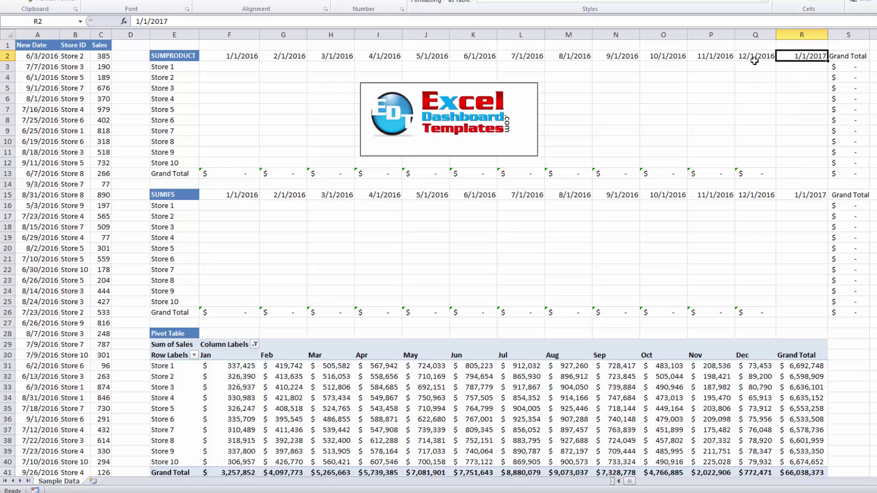
left_click_drag(754, 60, 782, 55)
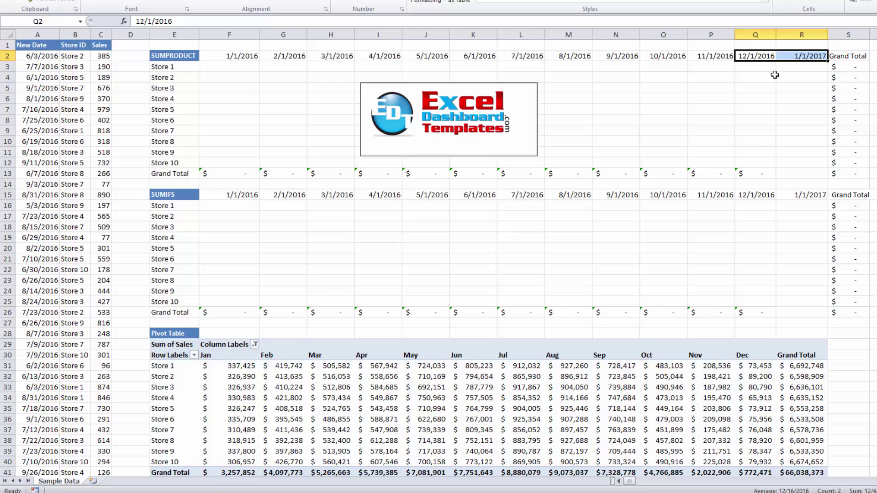
left_click(804, 34)
left_click(801, 55)
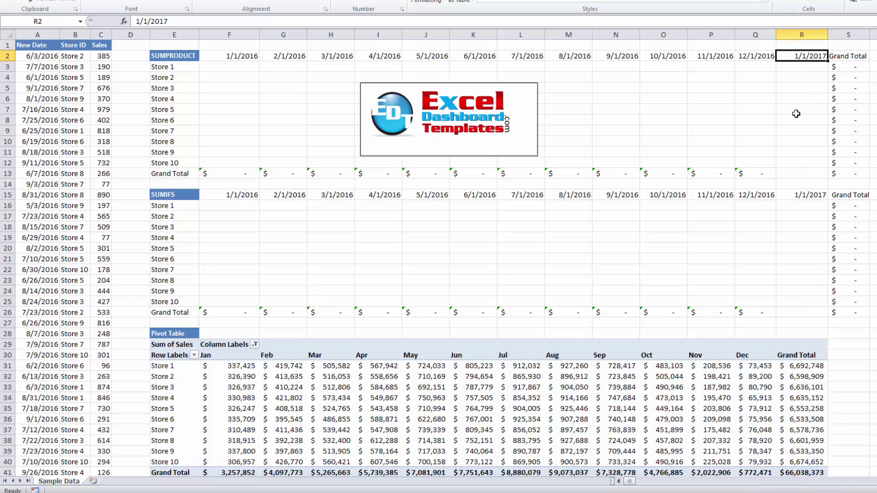
left_click(801, 195)
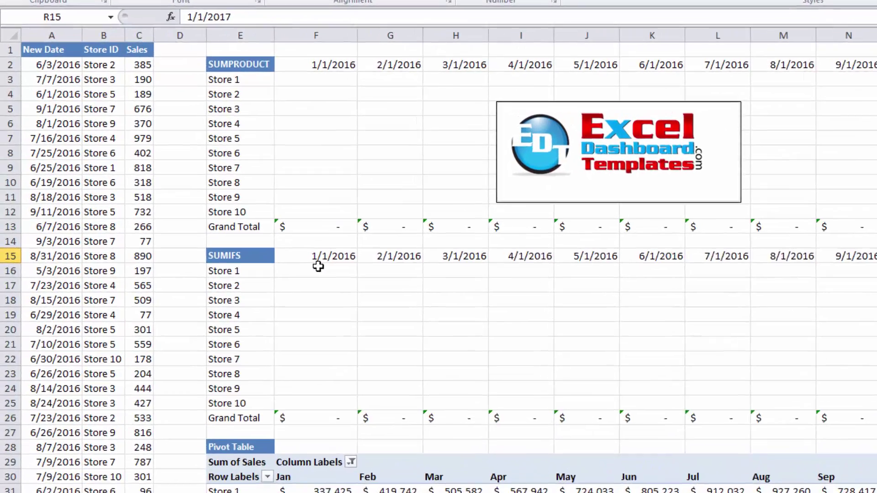
left_click(230, 204)
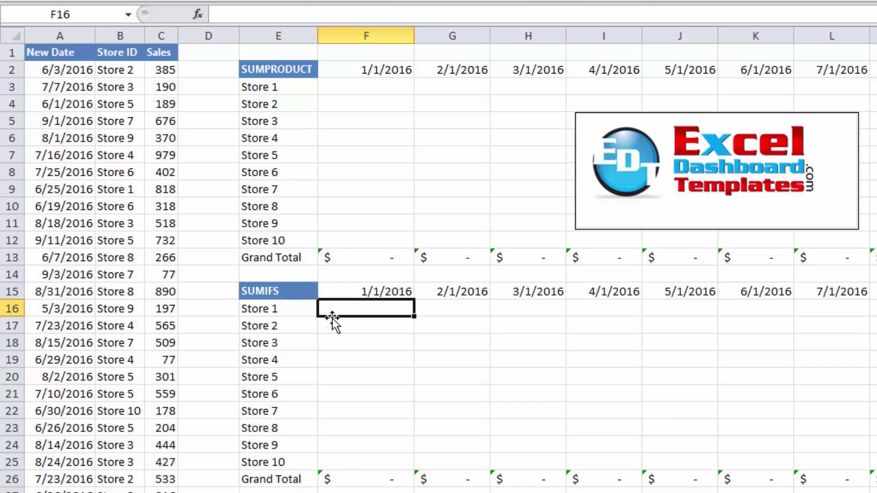
left_click(279, 311)
left_click(378, 309)
left_click(380, 291)
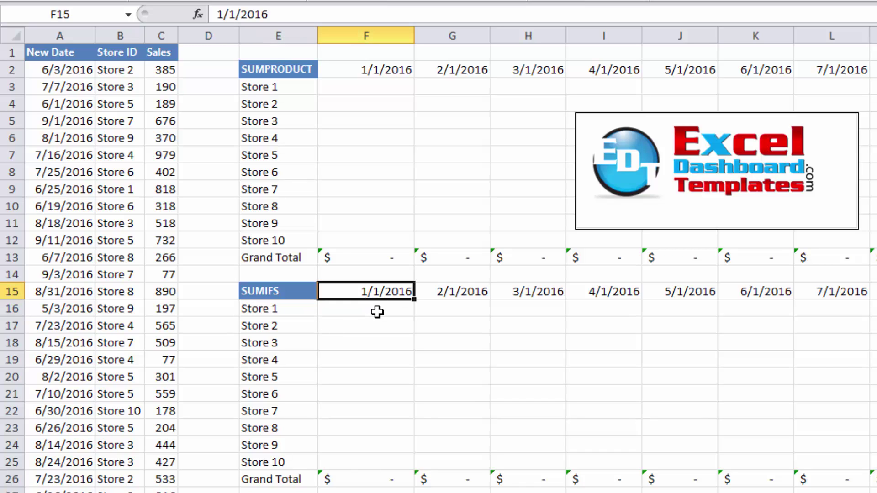
Begin a SUMIFS formula in F16 with the absolute Sales range $C$2:$C$150000 as the sum range.
left_click(376, 311)
type("=")
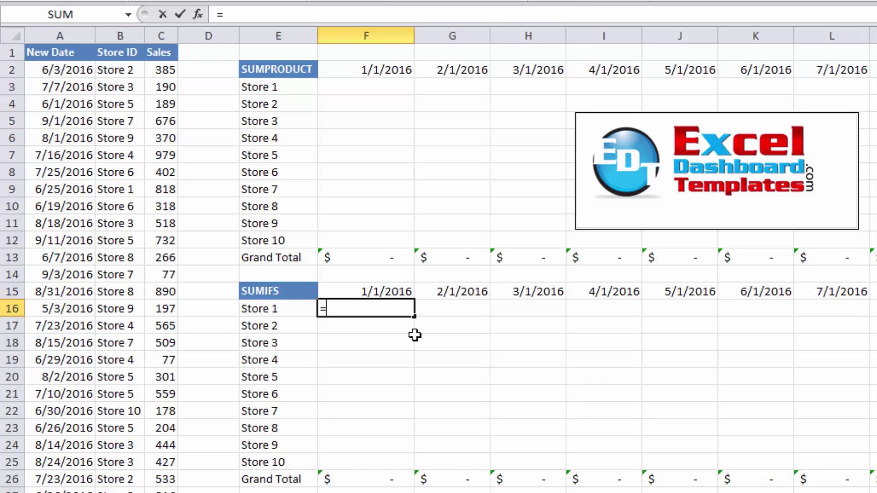
type("sumifs")
key("Tab")
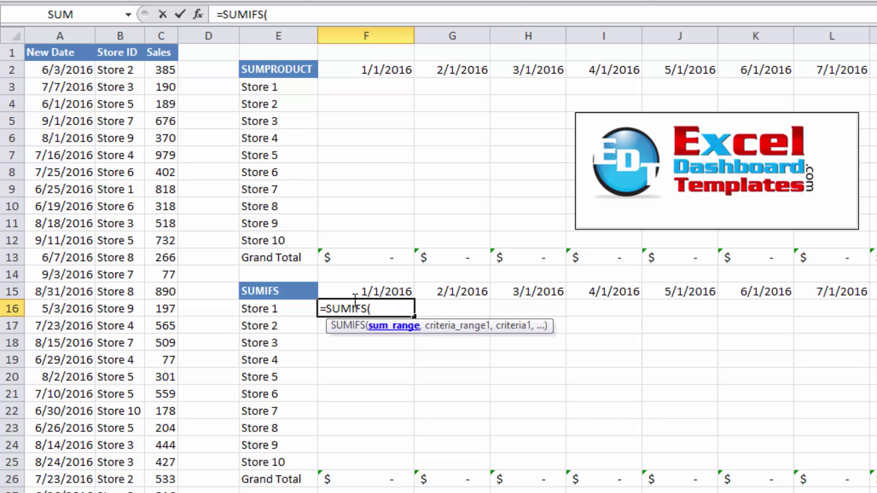
left_click(151, 69)
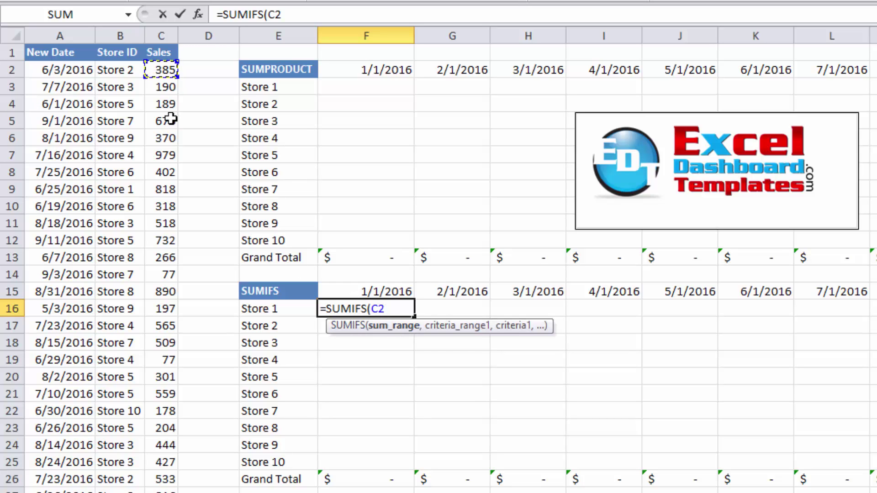
key("ctrl+shift+Down")
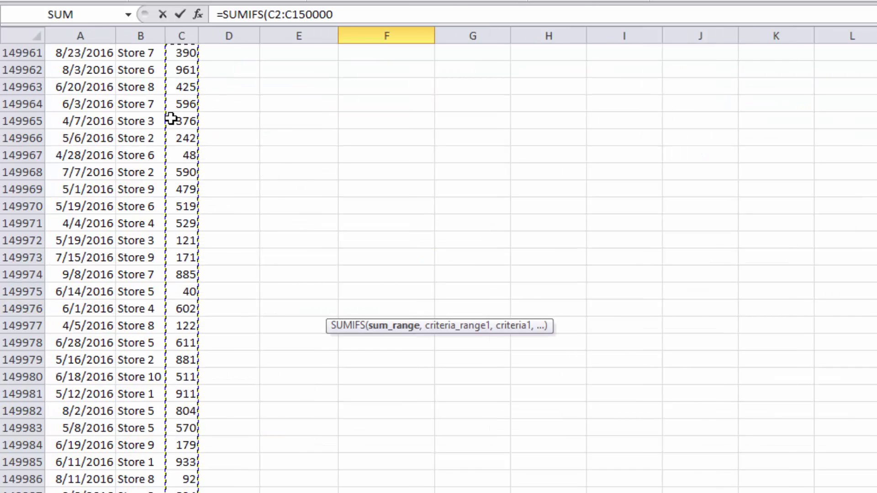
key("F4")
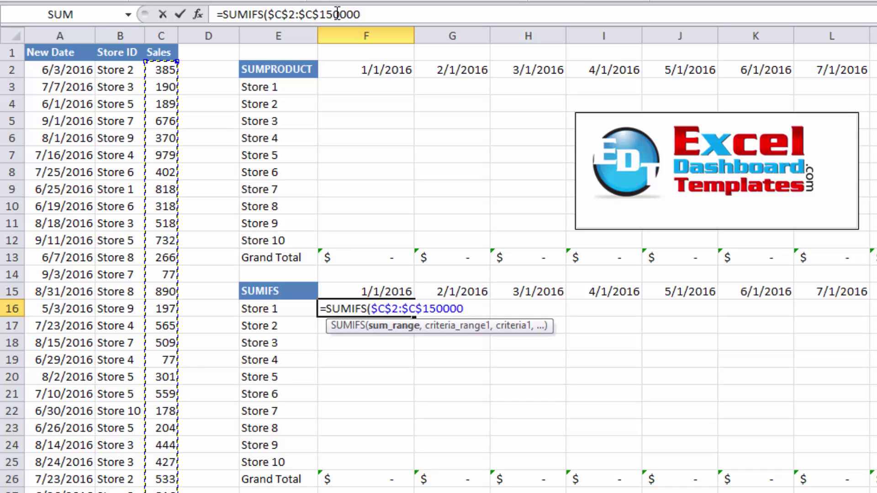
type(",")
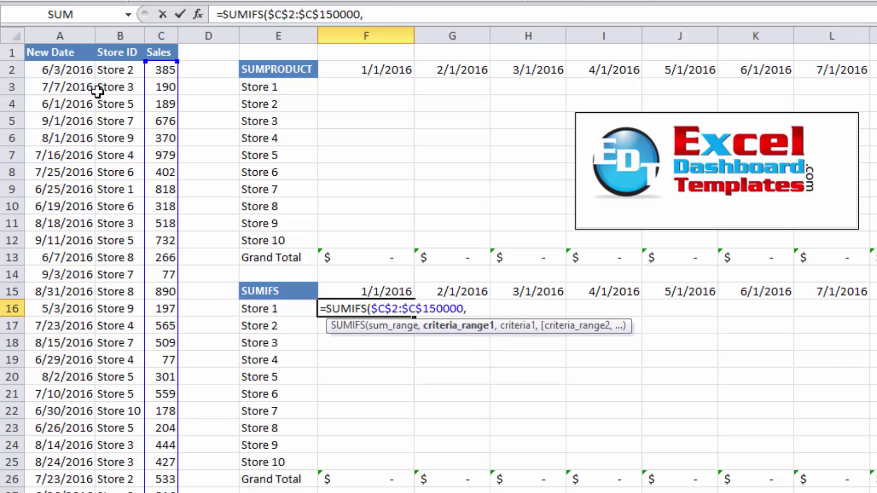
Add the Store ID range $B$2:$B$150000 as the first criteria range, with the column-locked store label $E16 as its criterion.
left_click(110, 72)
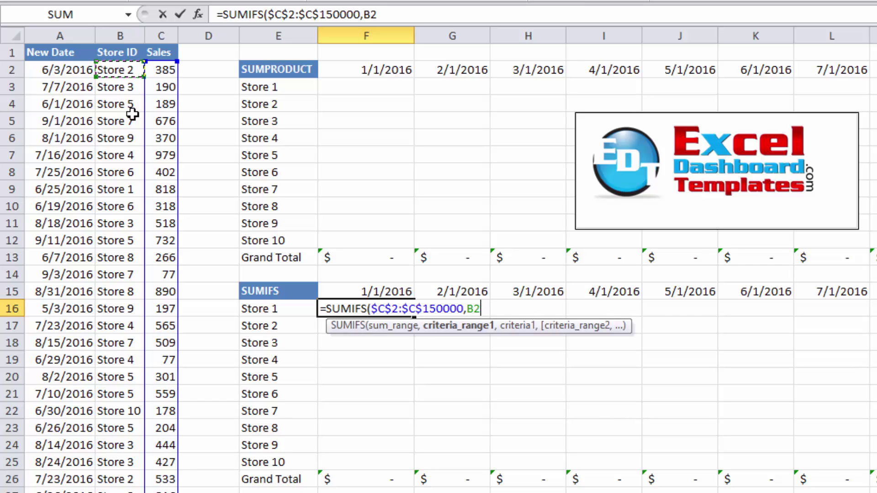
key("ctrl+shift+Down")
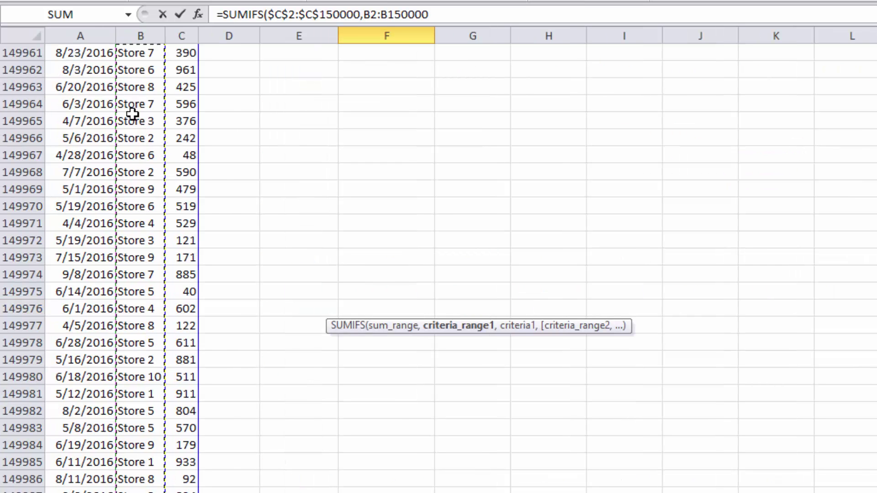
key("F4")
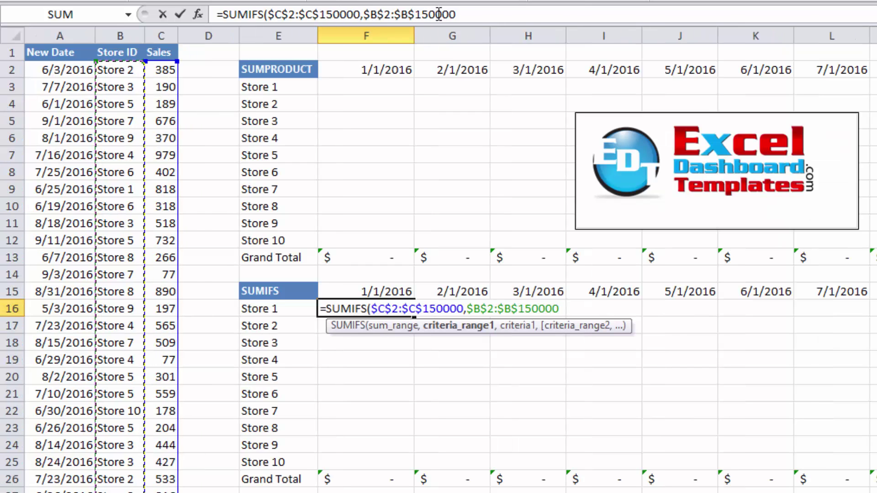
type(",")
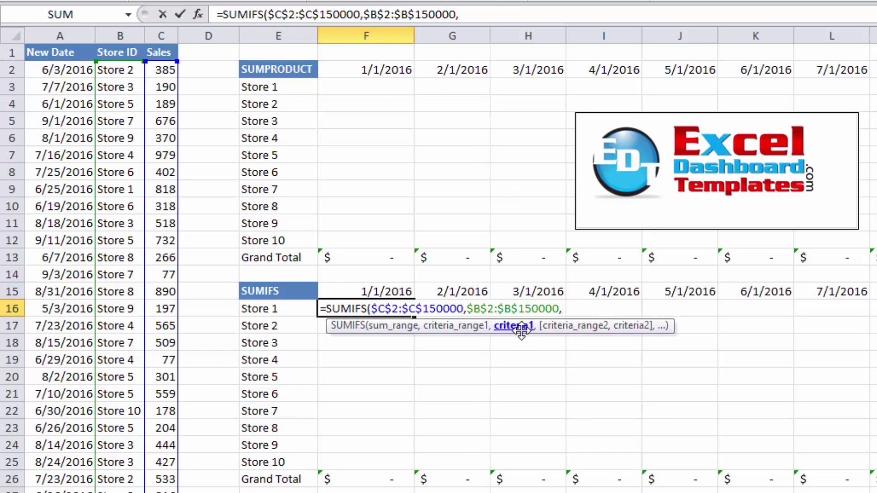
left_click(257, 311)
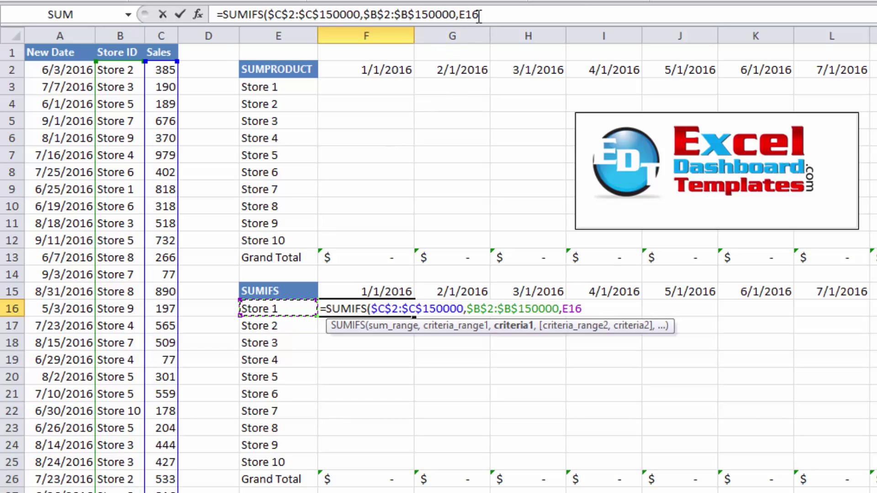
key("F4")
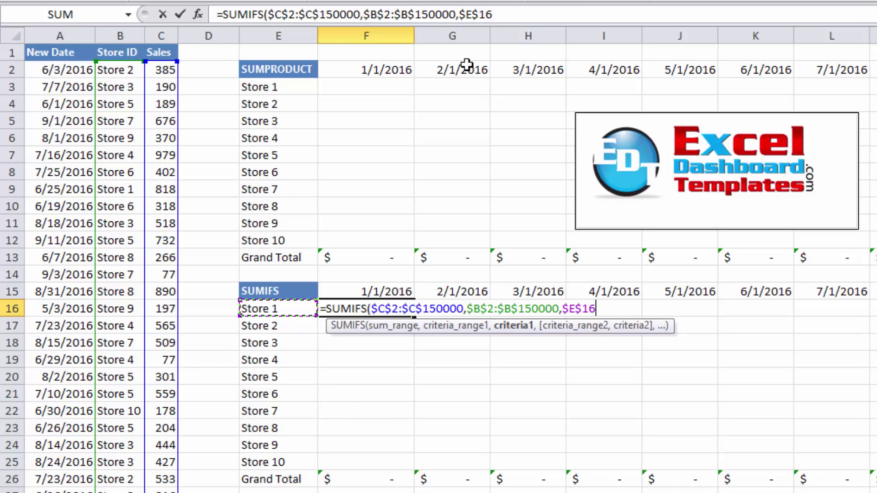
key("F4")
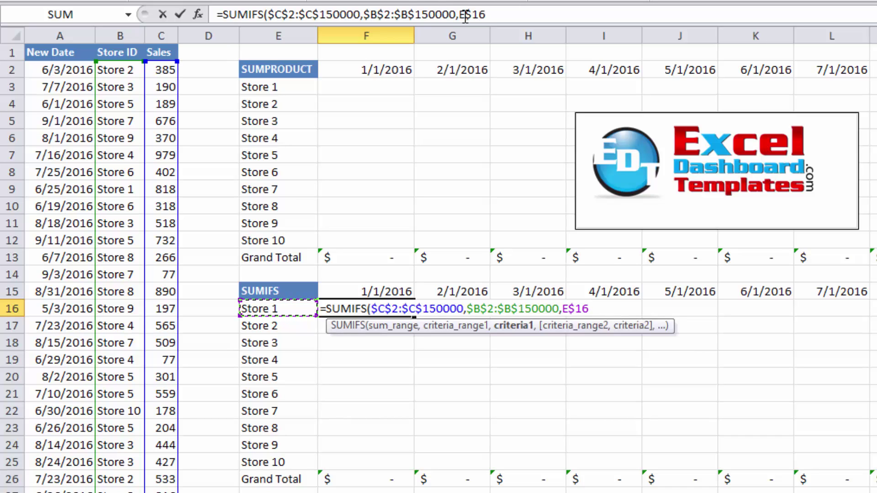
key("F4")
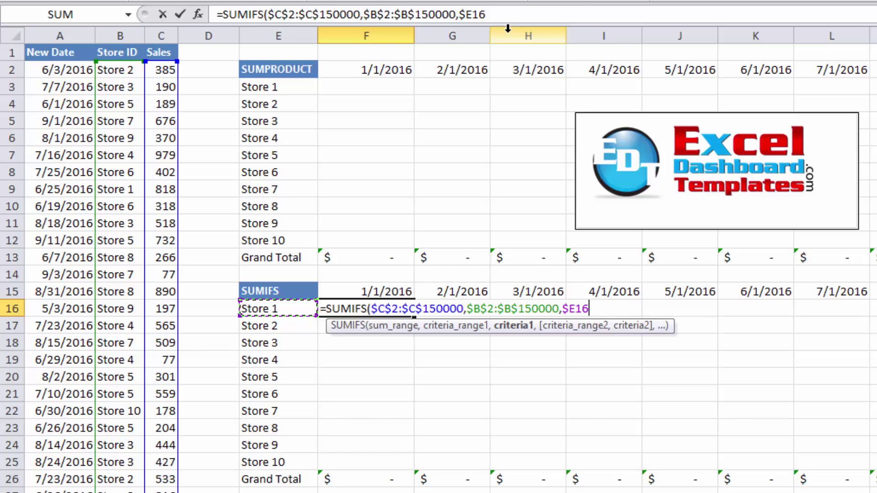
type(",")
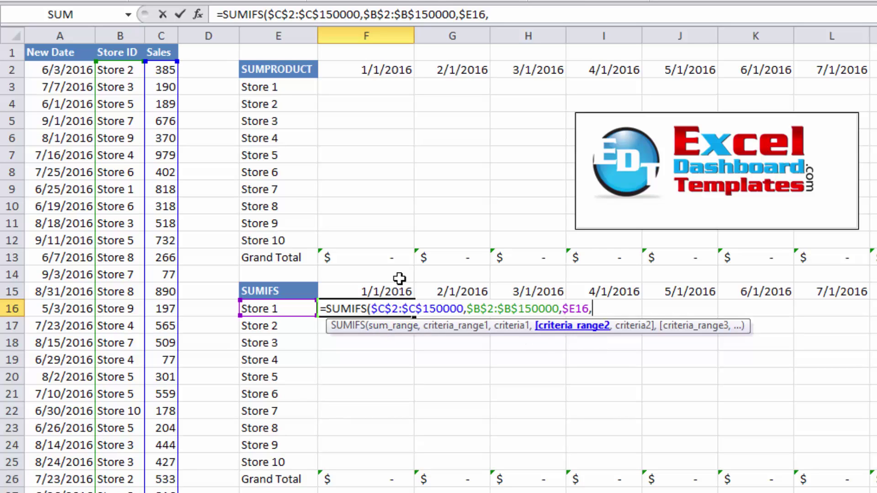
Add the New Date range $A$2:$A$150000 as the second criteria range of the SUMIFS formula in F16.
left_click(64, 70)
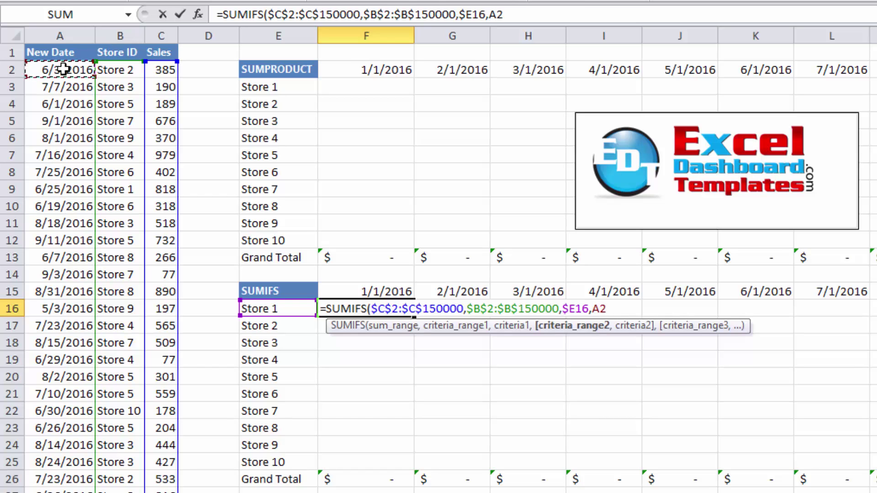
key("ctrl+shift+Down")
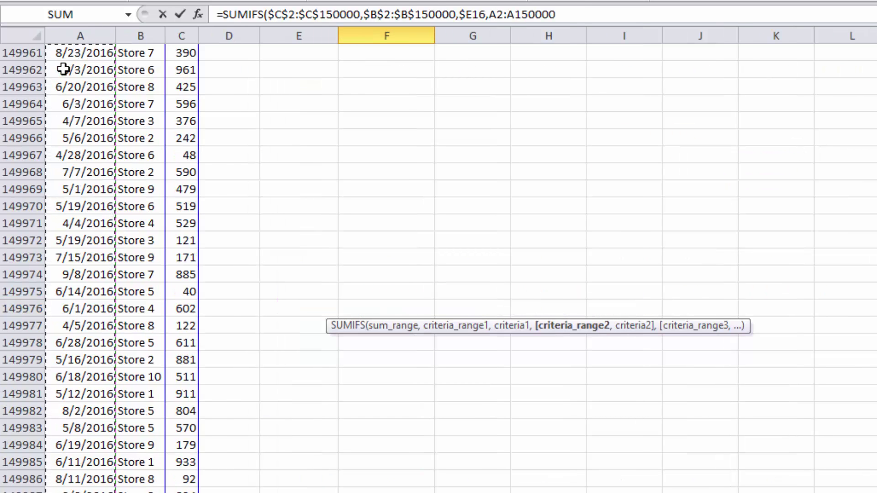
key("F4")
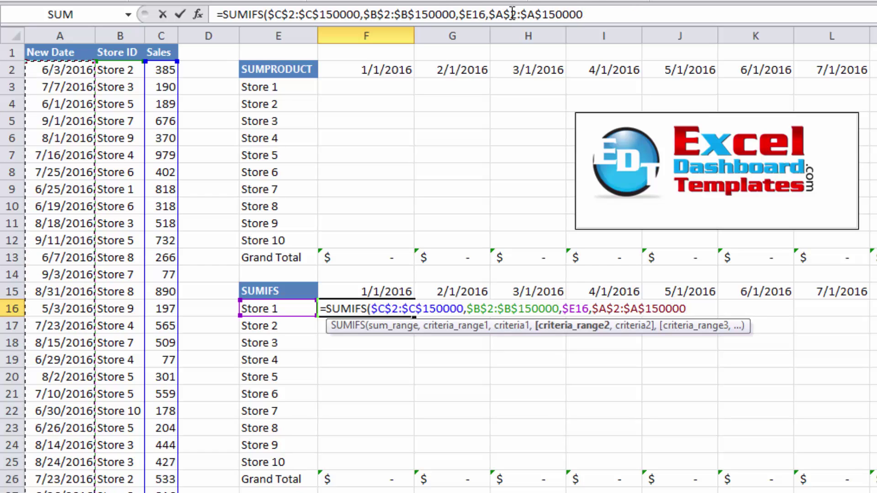
Set the second criterion to ">="&F$15, referencing the 1/1/2016 header with only its row locked.
left_click(585, 19)
type(",\">=")
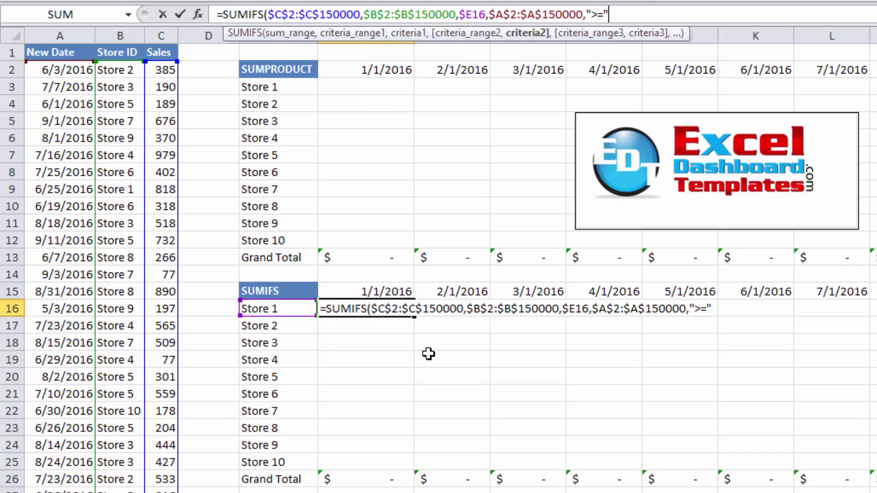
type("&")
left_click(379, 290)
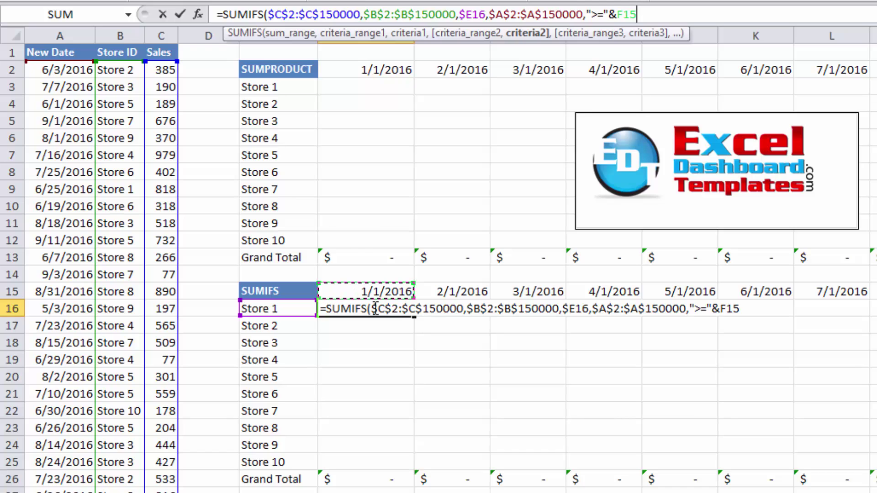
key("F4")
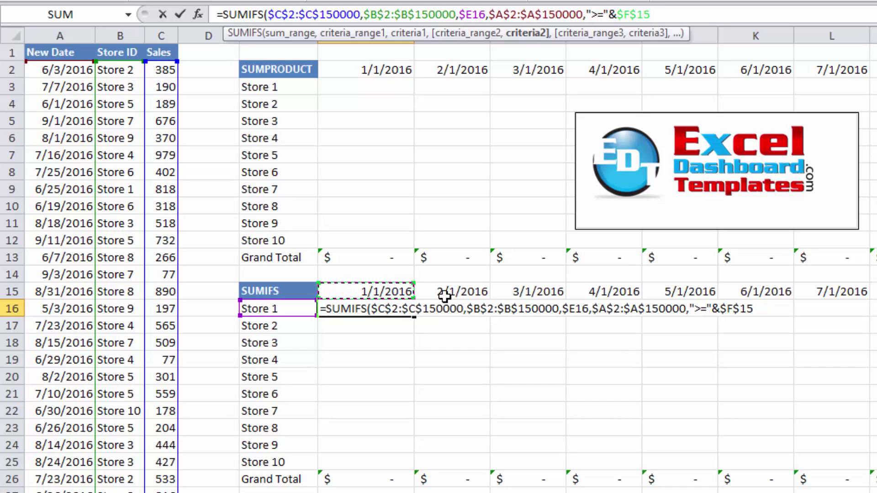
key("F4")
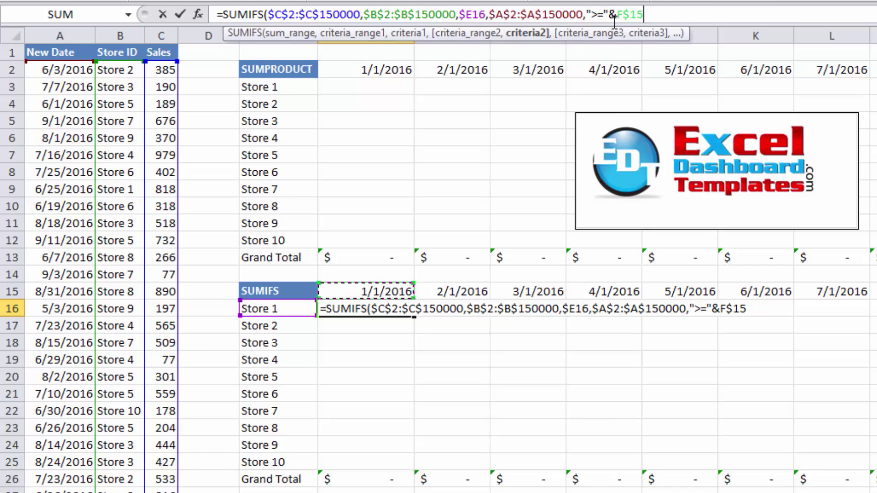
key("F4")
key("F4")
key("F4")
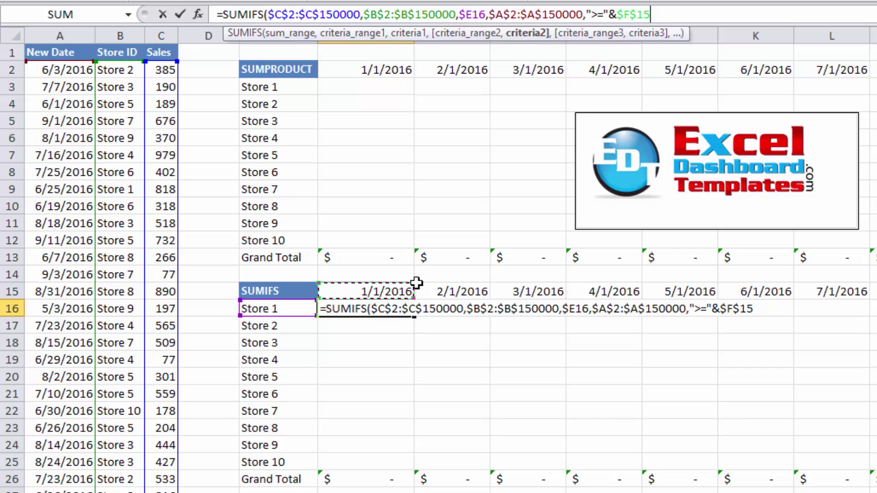
key("F4")
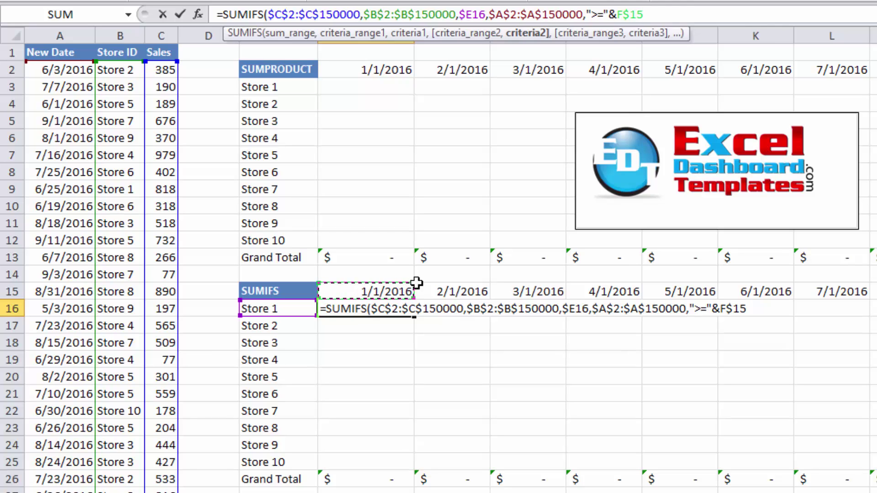
type(",\"<")
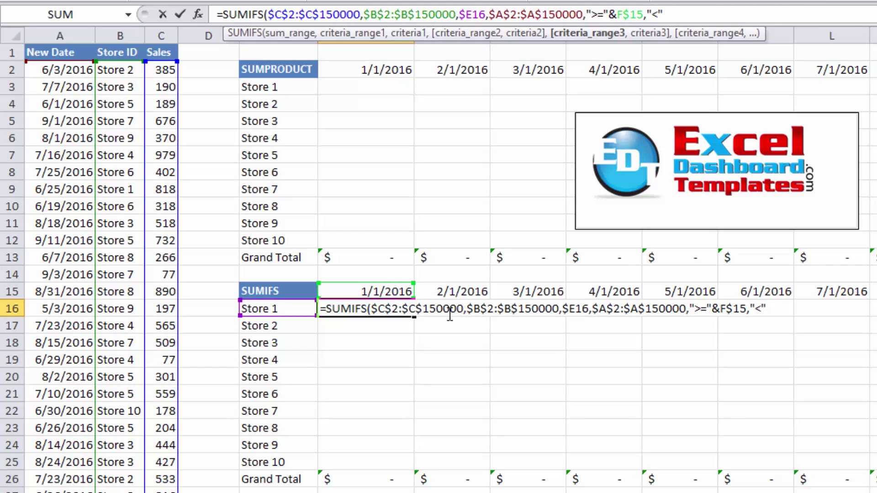
type("&")
left_click(437, 291)
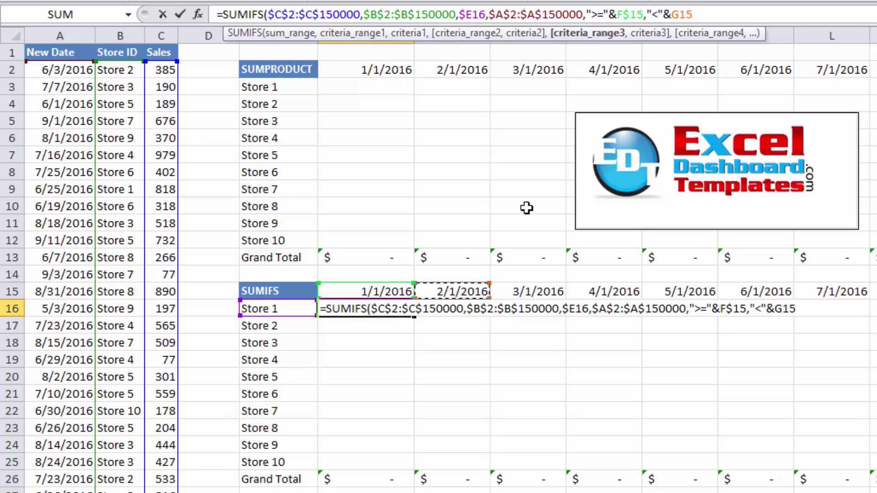
left_click_drag(647, 15, 699, 12)
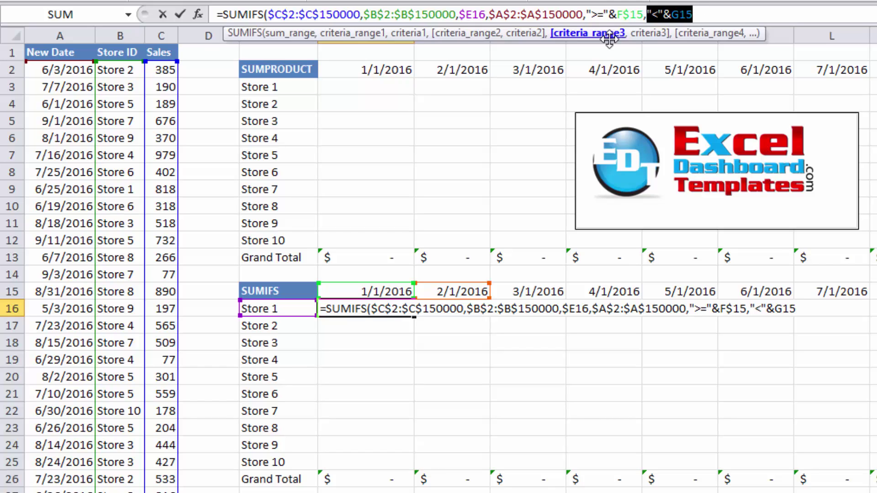
key("BackSpace")
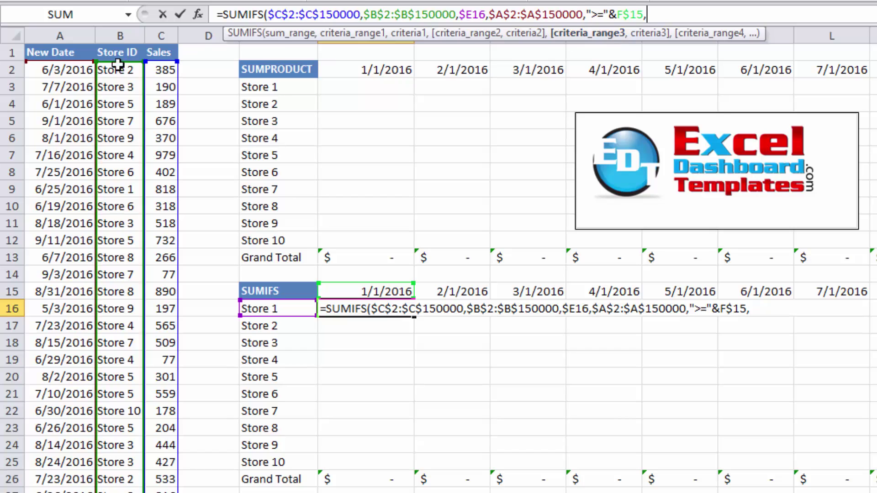
Add the New Date range $A$2:$A$150000 again as the third criteria range of the formula.
left_click(78, 71)
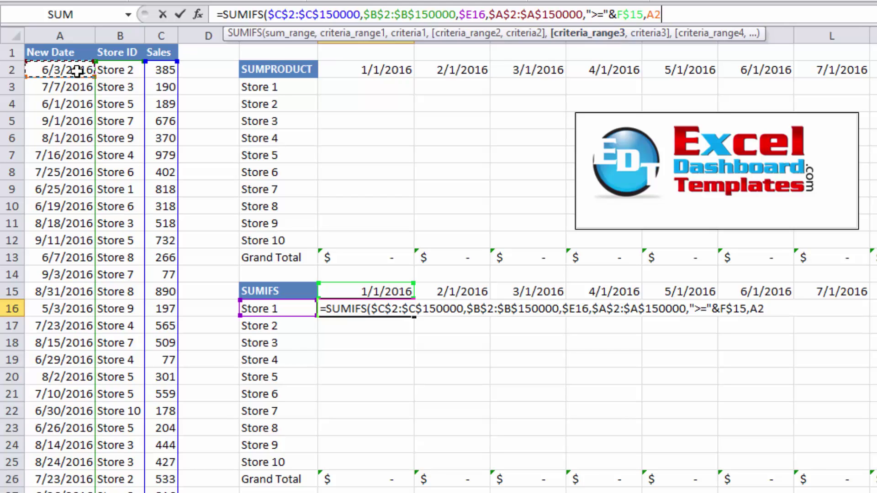
key("ctrl+shift+Down")
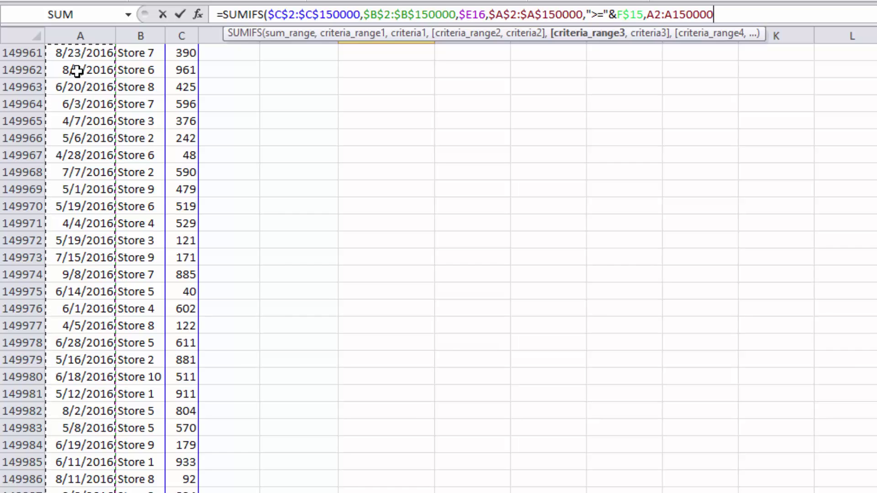
key("F4")
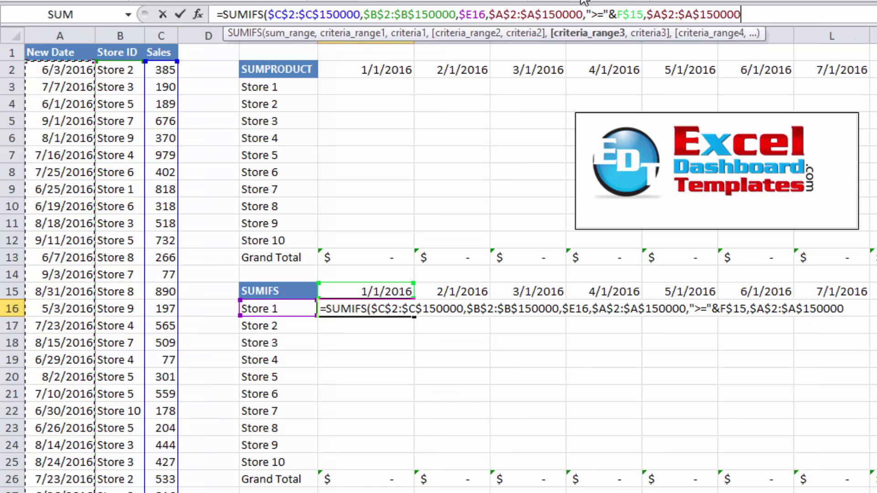
left_click(748, 14)
type(",")
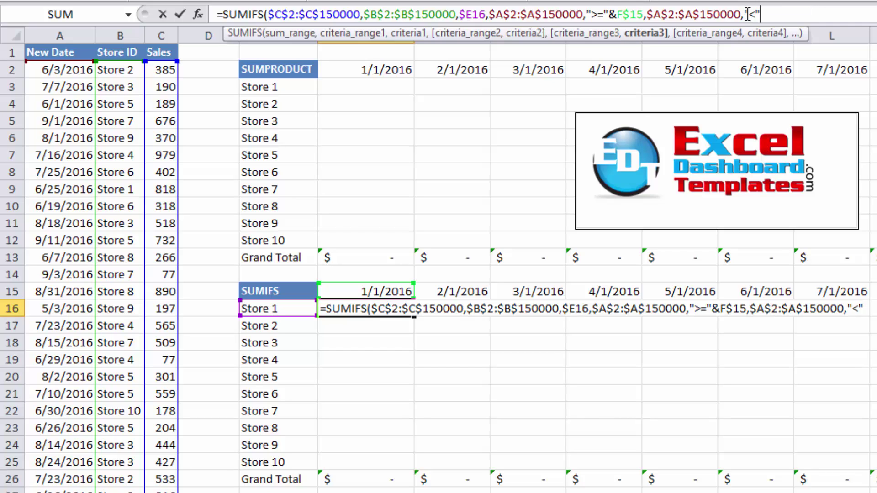
Set the third criterion to "<"&G$15 with the row locked, then close and enter the SUMIFS formula.
type("\"<\"&")
left_click(434, 285)
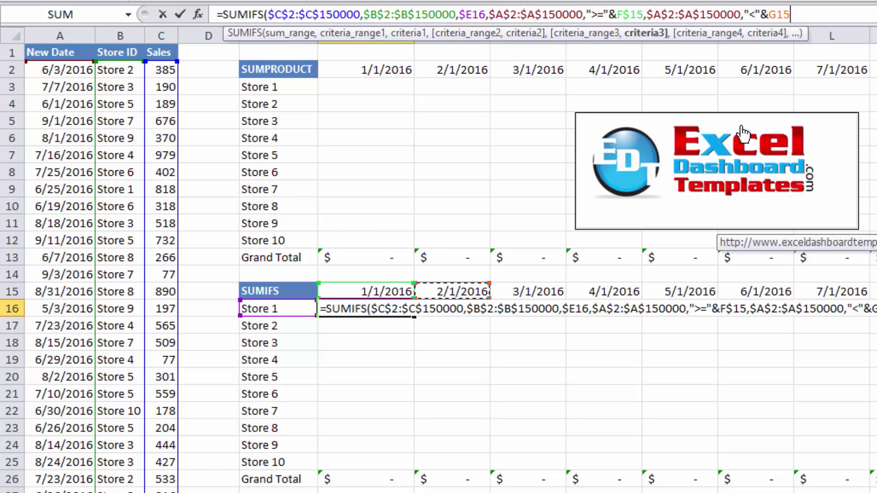
key("F4")
key("F4")
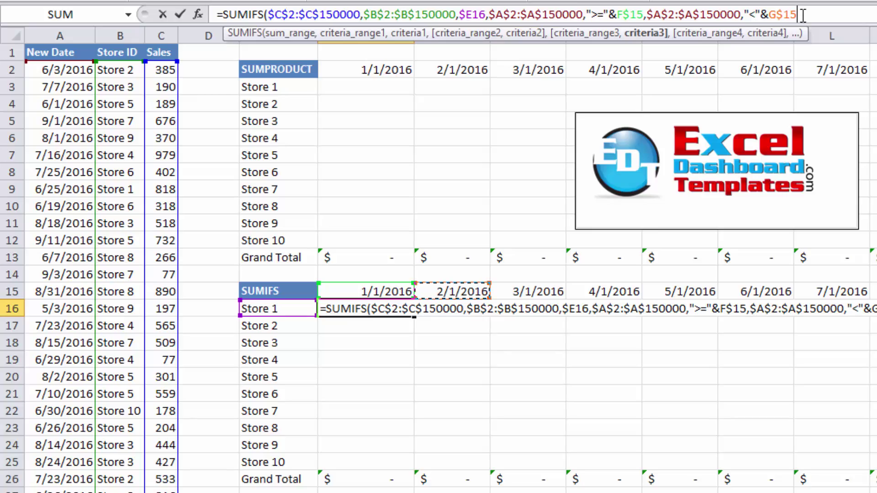
type(")")
key("Return")
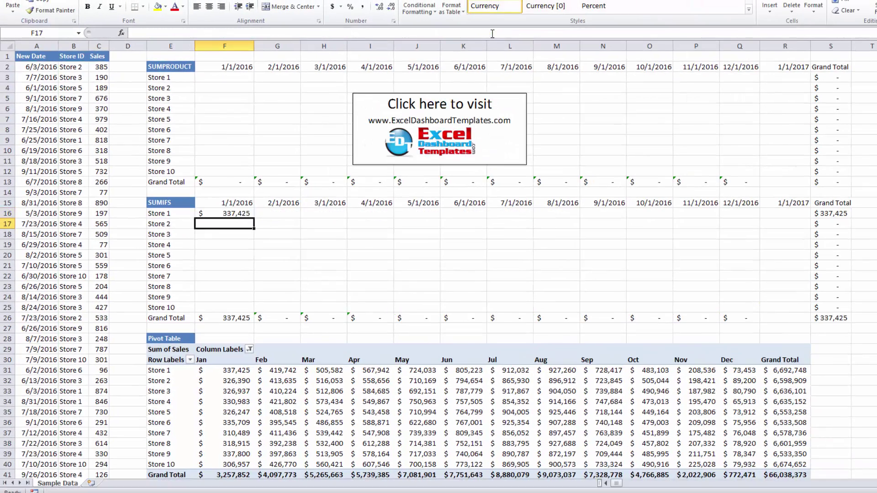
Fill the SUMIFS formula from F16 across all stores and months through Q25, and auto-fit the Grand Total column S.
left_click(220, 209)
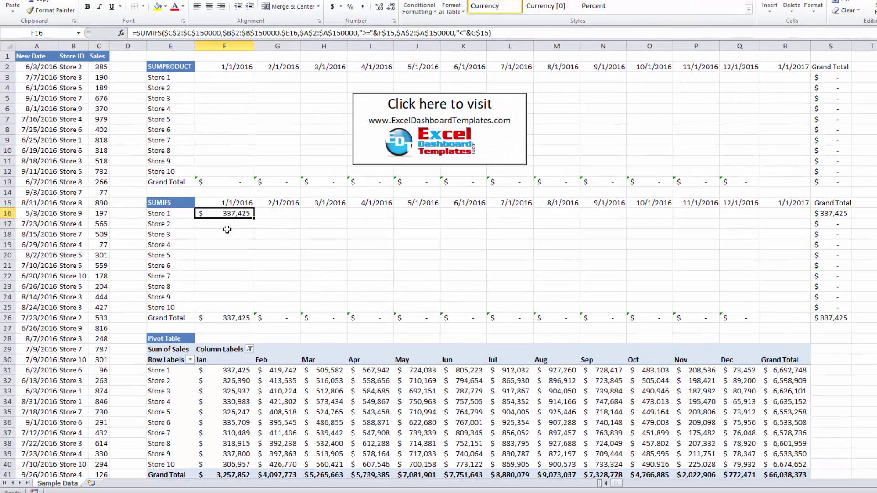
left_click(228, 373)
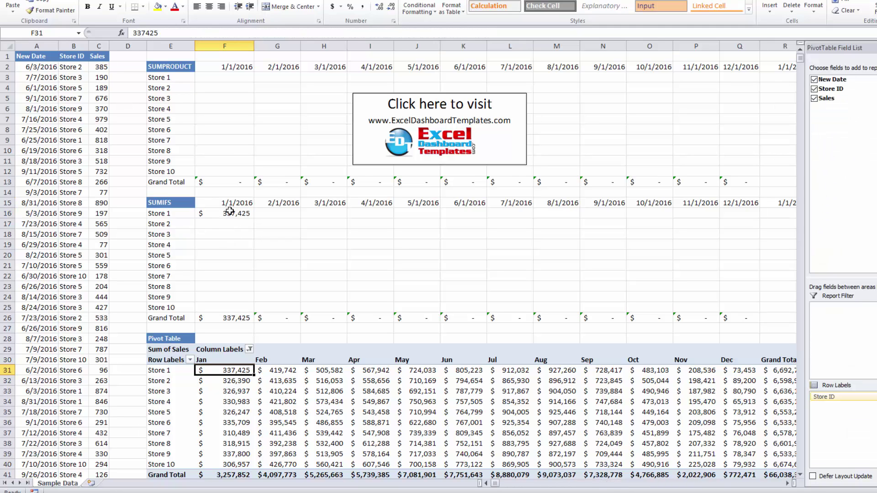
left_click_drag(253, 218, 743, 314)
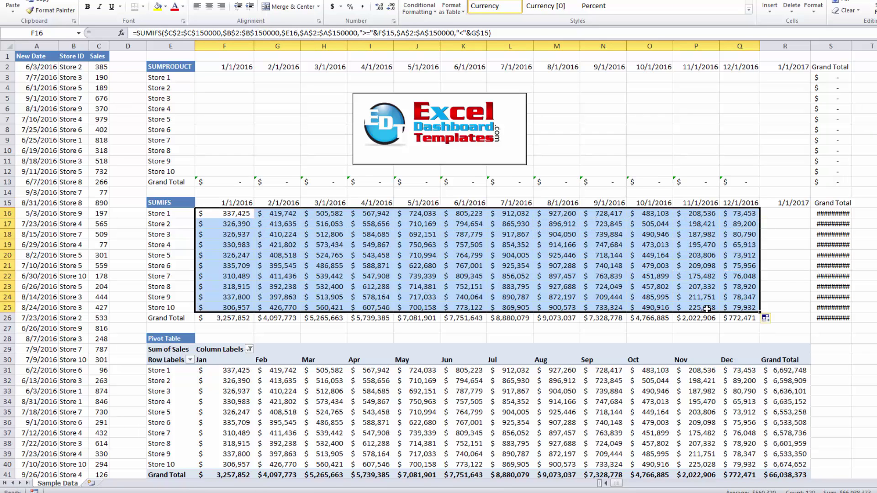
double_click(850, 49)
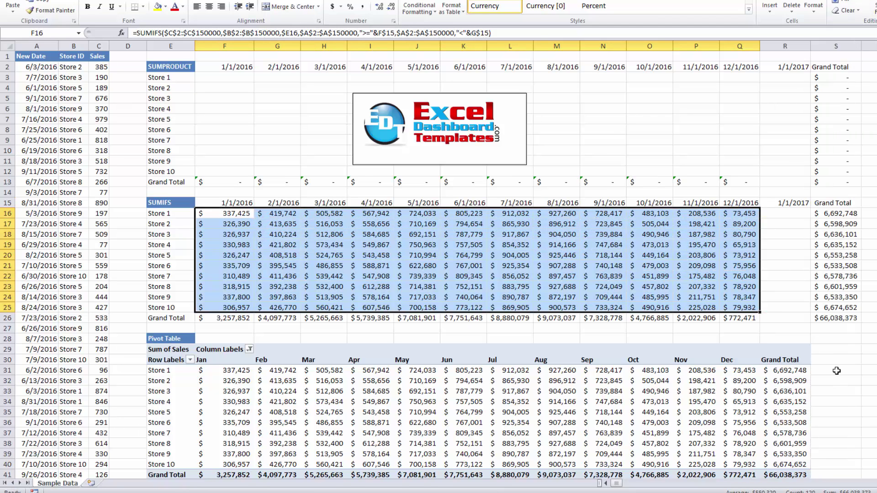
Compare the SUMIFS overall grand total in S26 with the pivot table's grand total in R41.
left_click(834, 318)
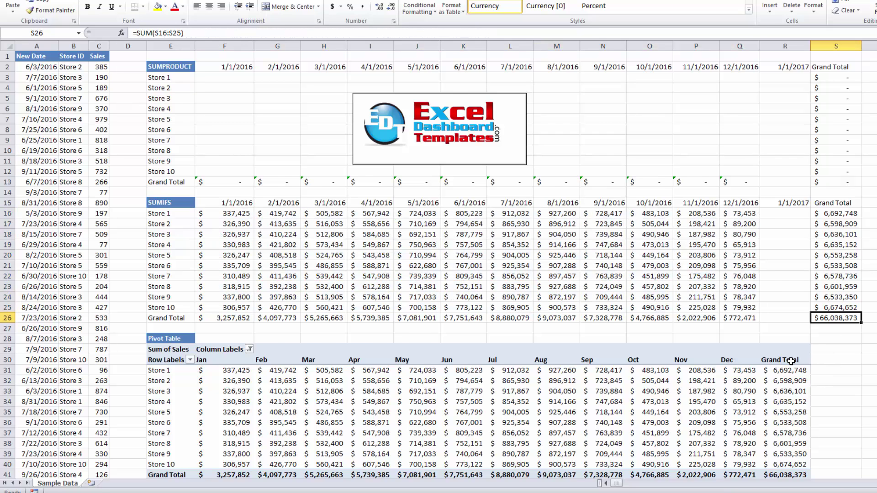
scroll(791, 361, "down", 2)
left_click(777, 413)
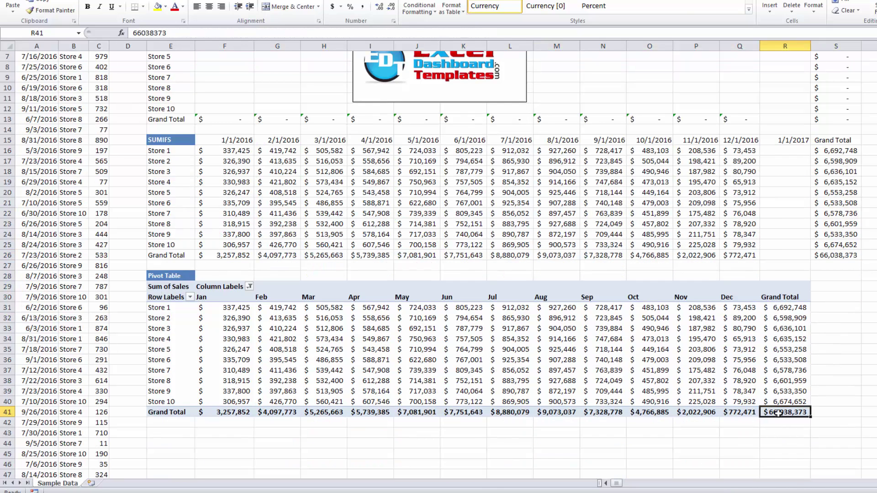
left_click(756, 427)
left_click(787, 419)
scroll(792, 406, "up", 1)
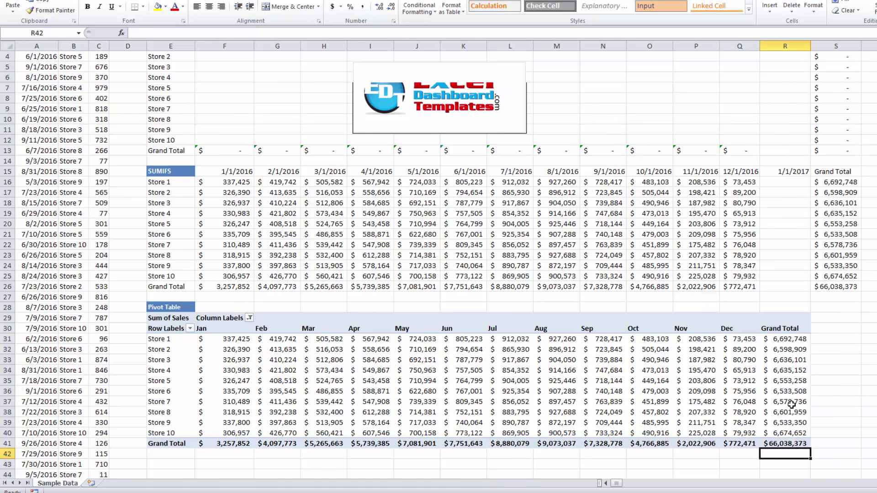
scroll(792, 404, "up", 1)
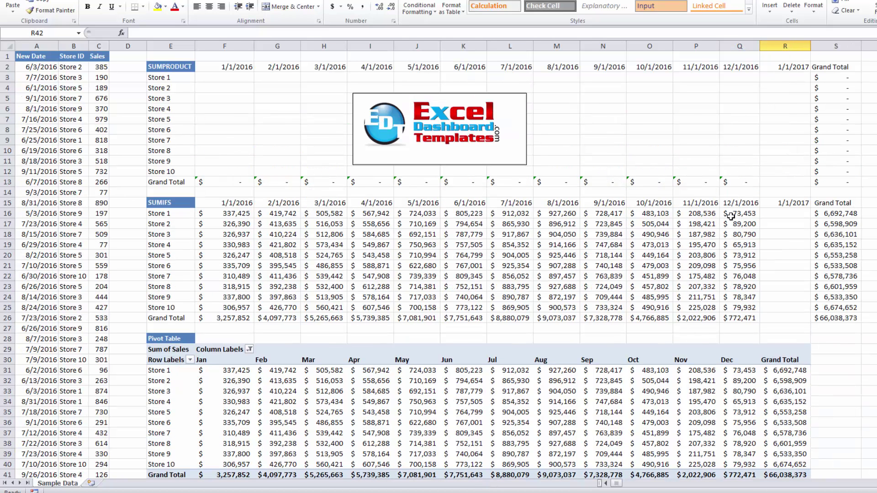
Review the SUMIFS month headers and store labels, the December formula in Q16, and the extra 1/1/2017 header in R15.
left_click_drag(230, 202, 699, 203)
left_click_drag(173, 218, 169, 245)
left_click(211, 206)
left_click_drag(158, 215, 170, 305)
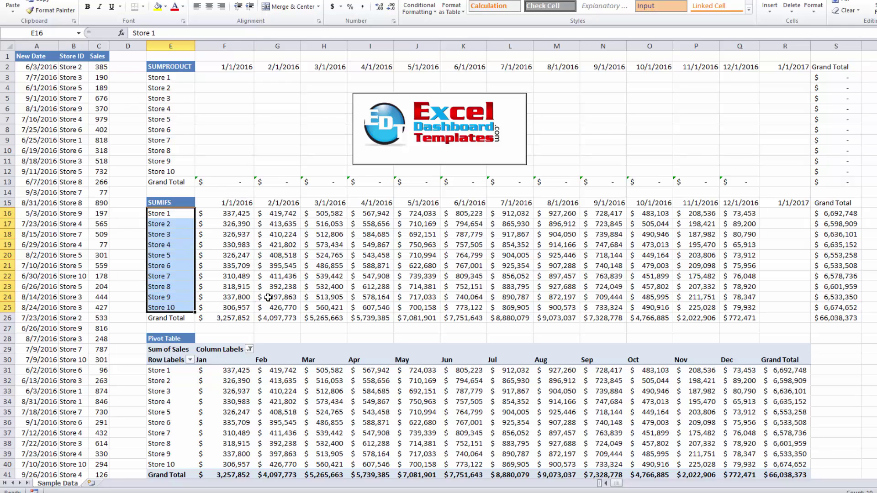
left_click(602, 310)
left_click(598, 203)
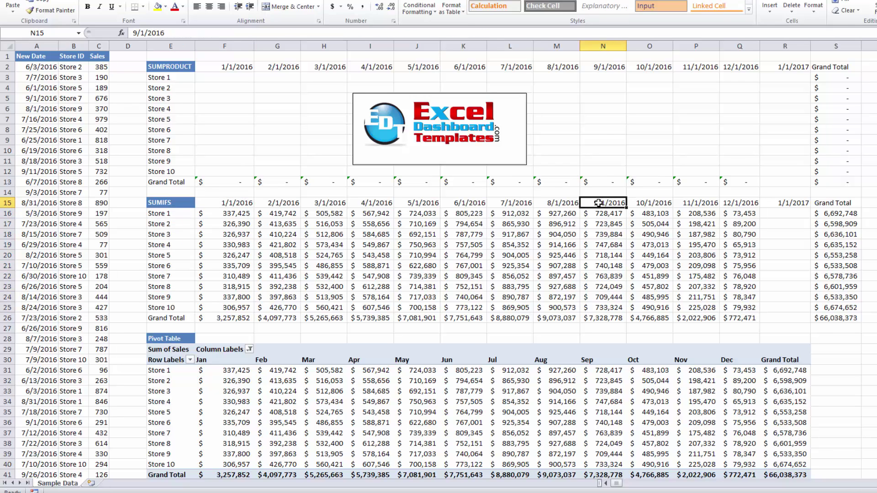
left_click(749, 211)
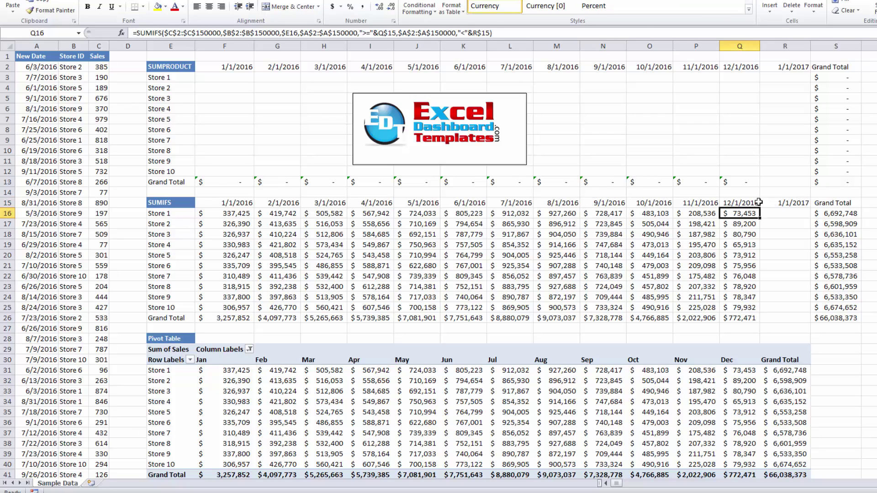
left_click(778, 202)
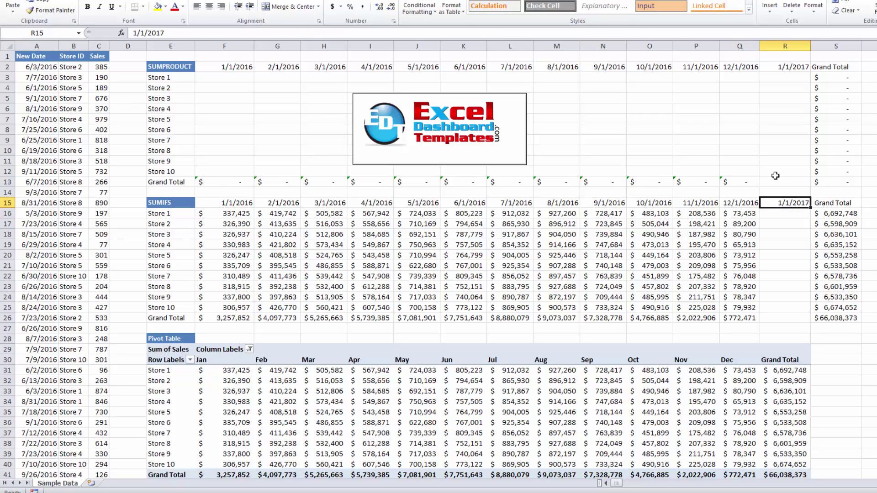
left_click(783, 48)
right_click(782, 47)
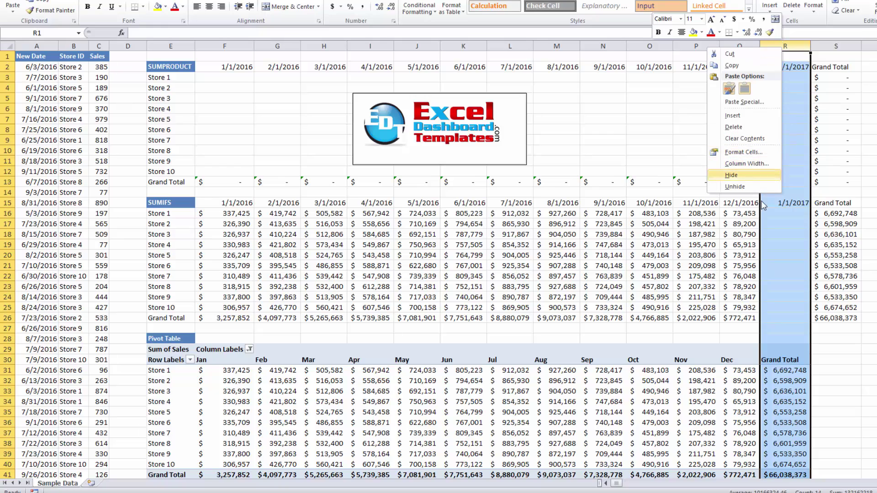
left_click(782, 223)
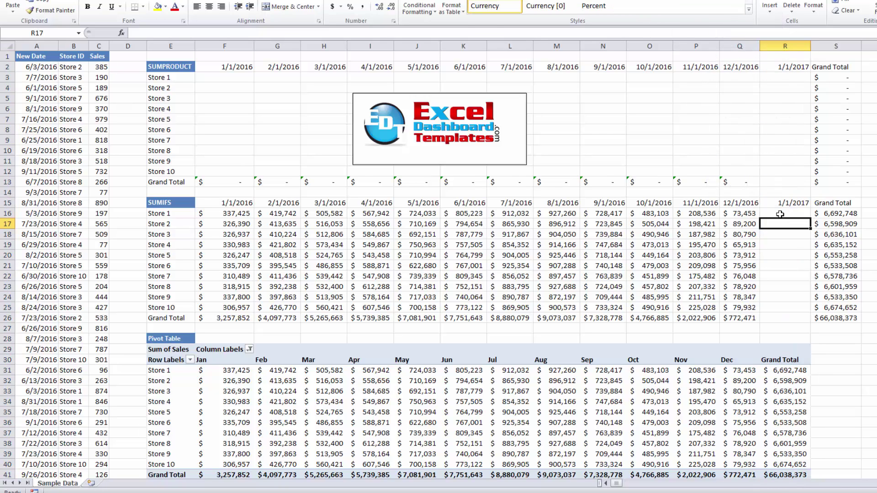
left_click(752, 214)
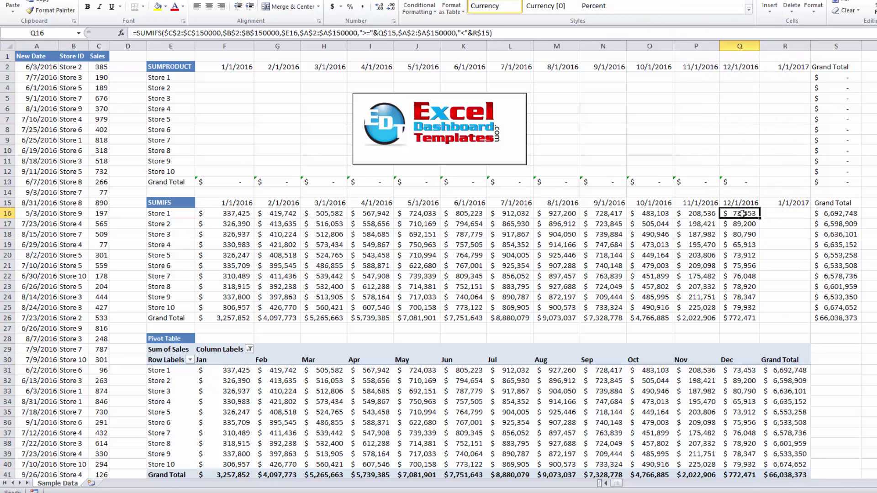
Inspect the cell references used by the December SUMIFS formula in Q16, leaving the formula as it is.
left_click(451, 32)
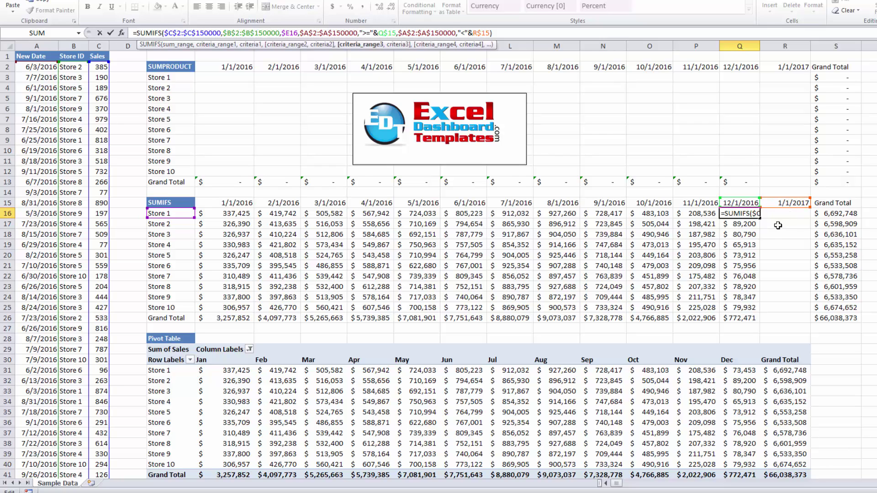
key("ctrl+Return")
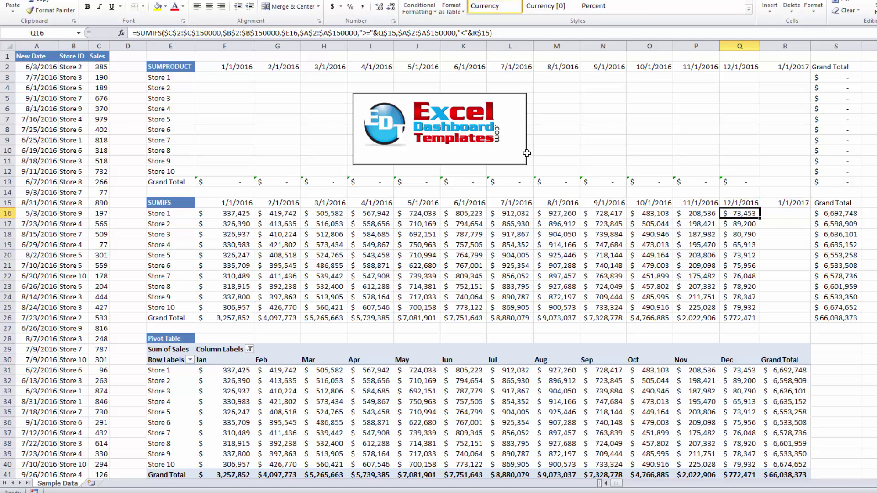
Move the logo picture down off the SUMPRODUCT table so that it sits over the SUMIFS table.
right_click(503, 154)
key("Escape")
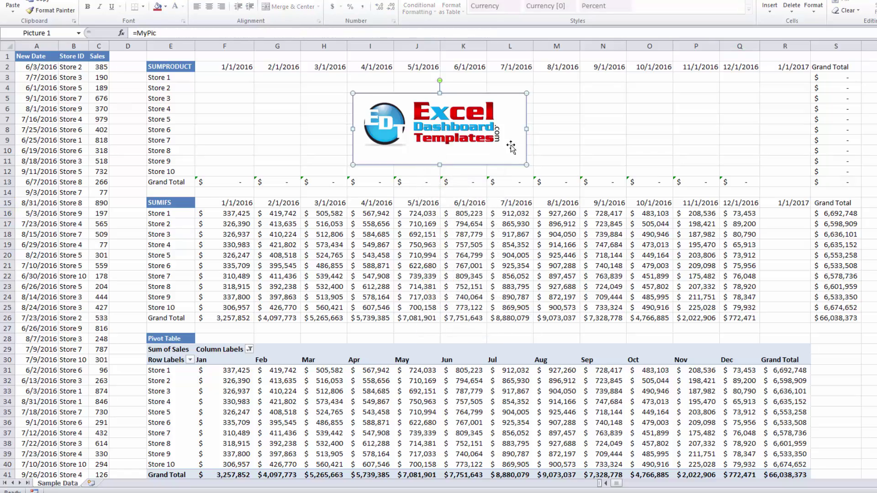
left_click_drag(512, 149, 533, 280)
left_click_drag(593, 305, 592, 305)
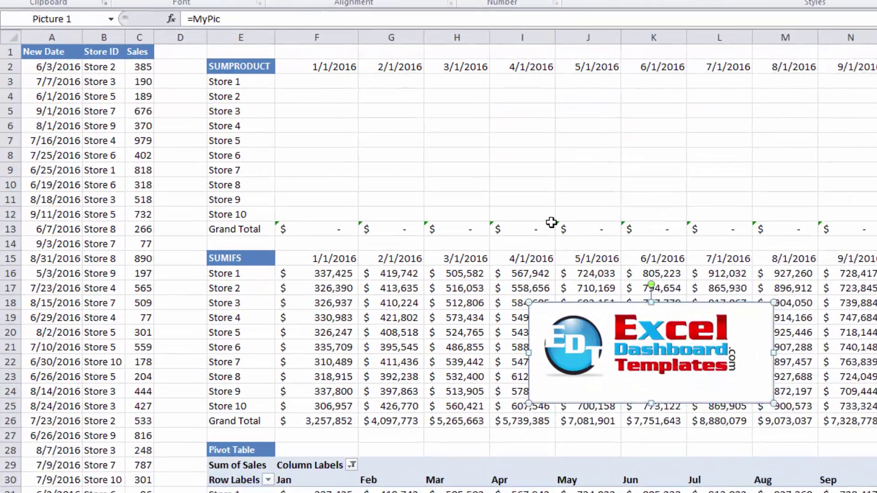
Review the blank SUMPRODUCT table alongside the SUMIFS results and the formula in F16.
left_click(252, 87)
left_click(254, 80)
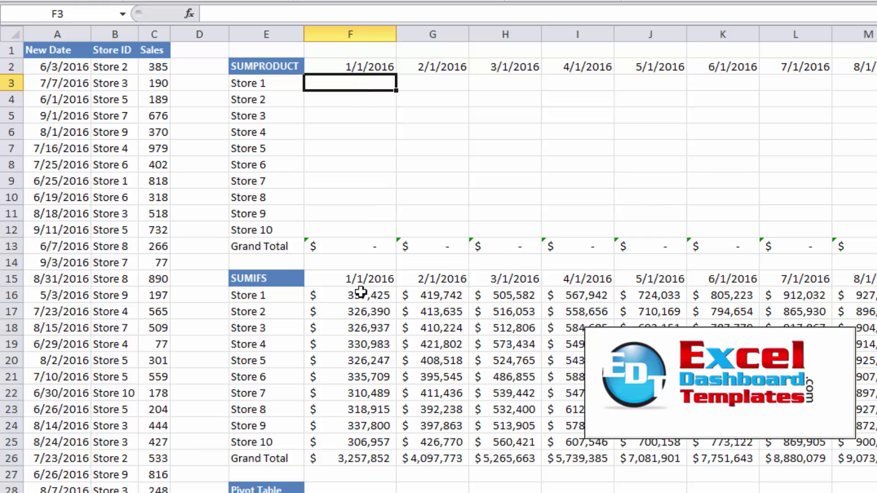
left_click_drag(346, 311, 588, 319)
left_click_drag(369, 295, 861, 426)
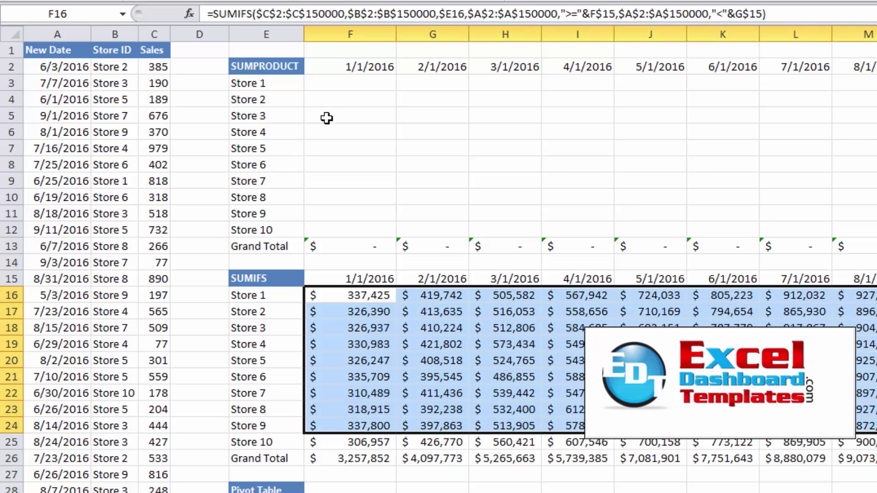
left_click(343, 84)
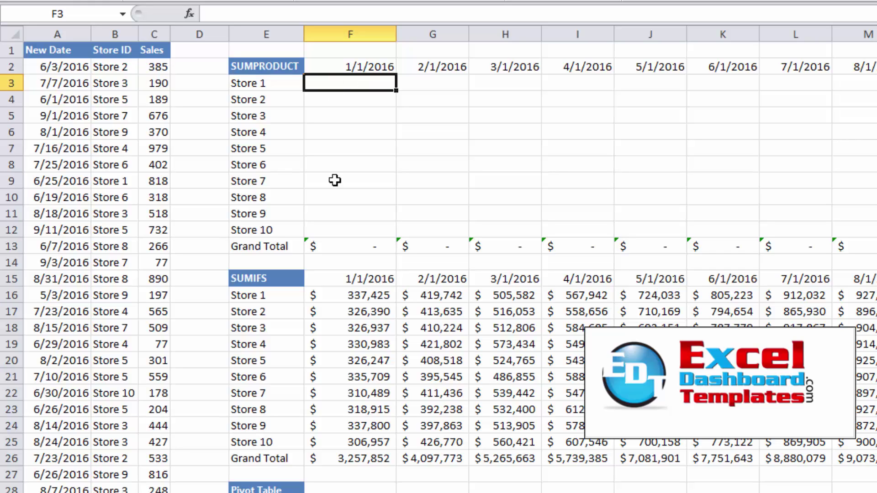
left_click_drag(358, 295, 506, 394)
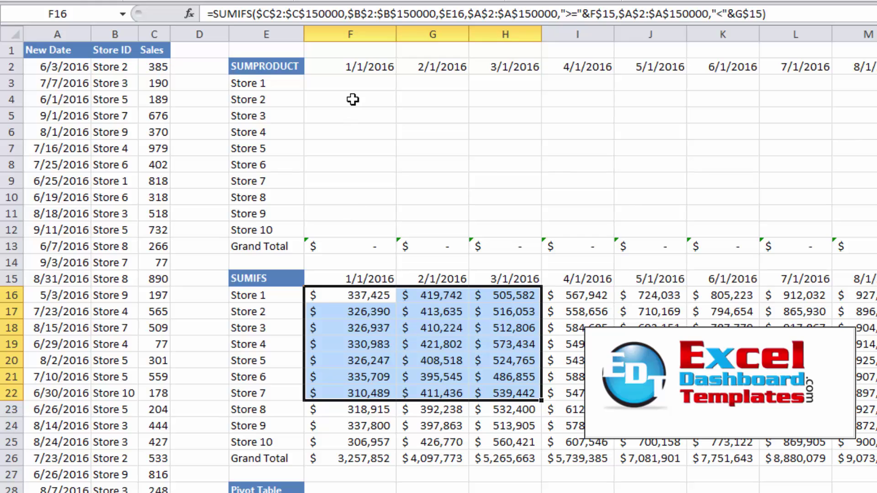
left_click(361, 87)
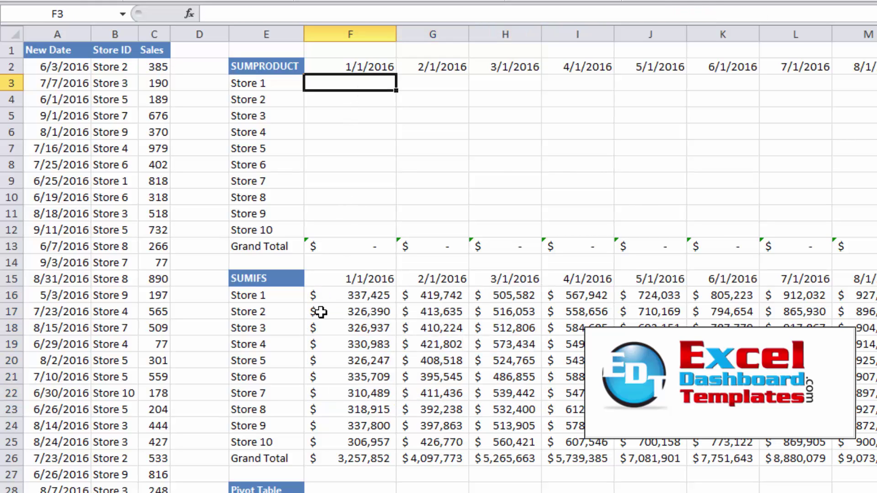
left_click(337, 295)
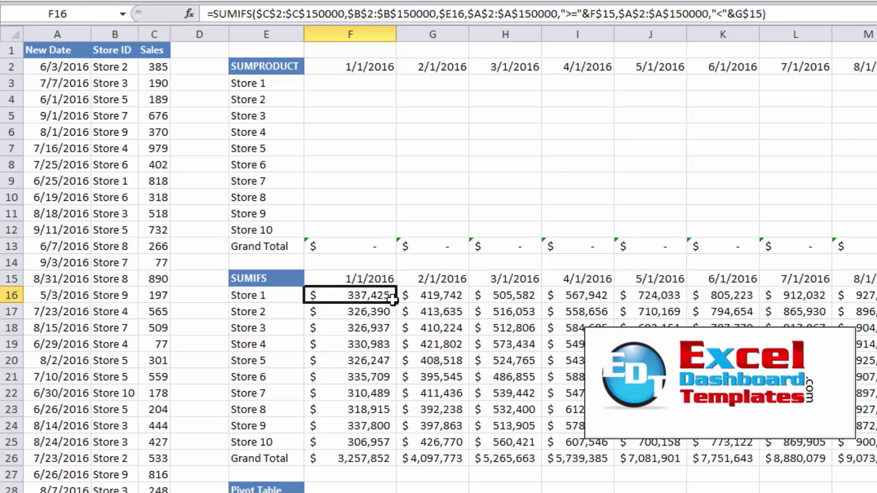
left_click(366, 88)
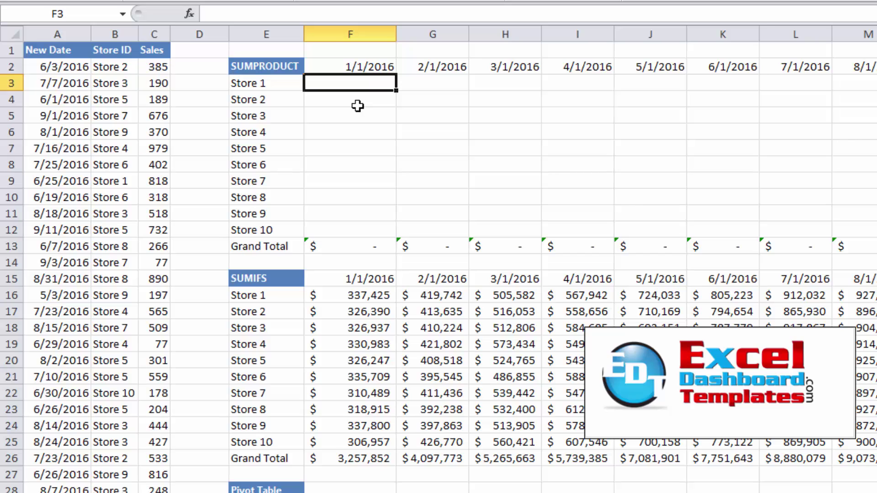
left_click_drag(363, 293, 874, 459)
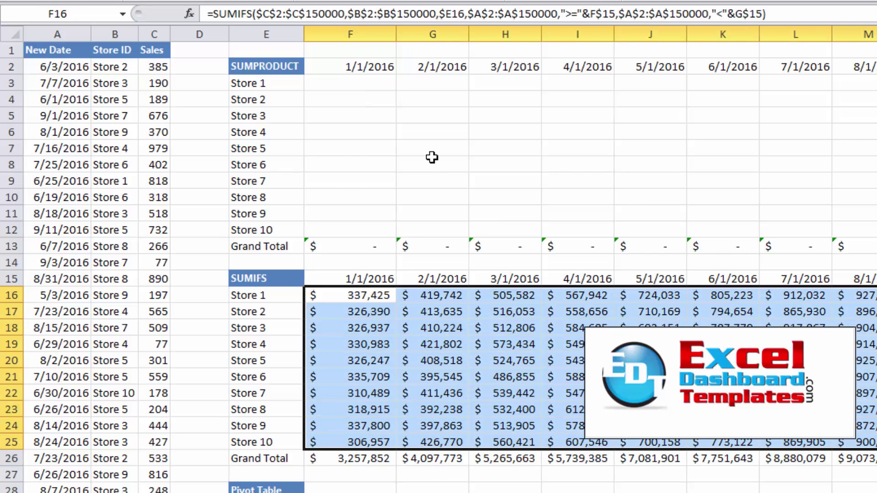
Start a SUMPRODUCT formula in F3 with the absolute Sales range ($C$2:$C$150000 as its first factor.
left_click(355, 88)
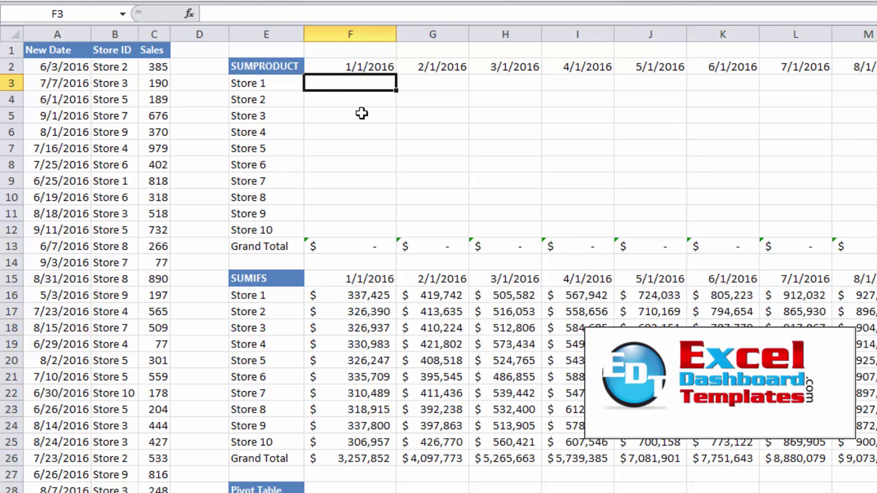
type("=sump")
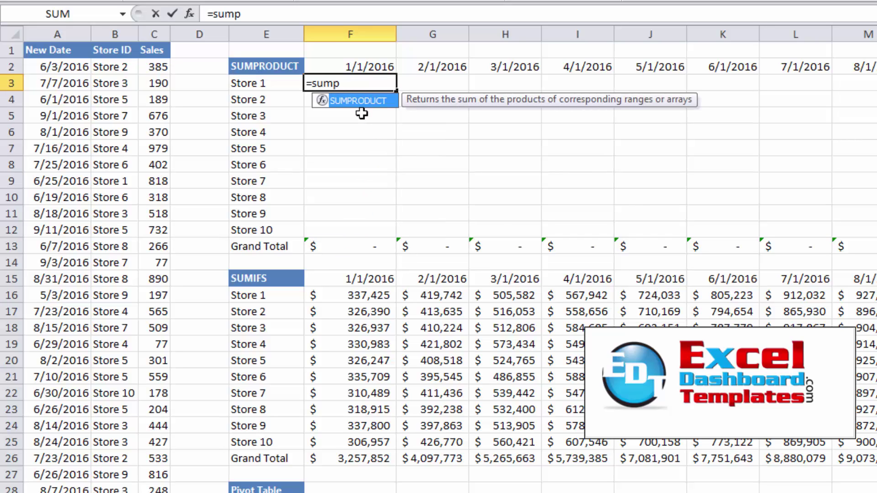
key("Tab")
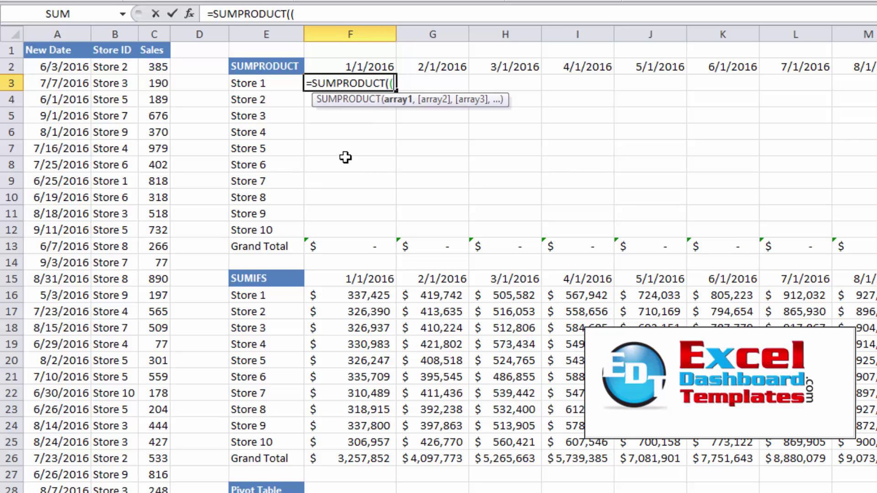
left_click(160, 68)
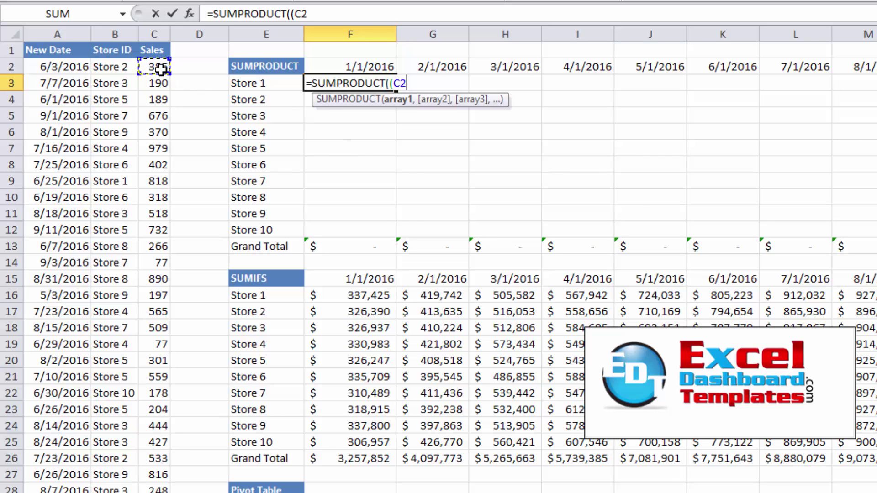
key("ctrl+shift+Down")
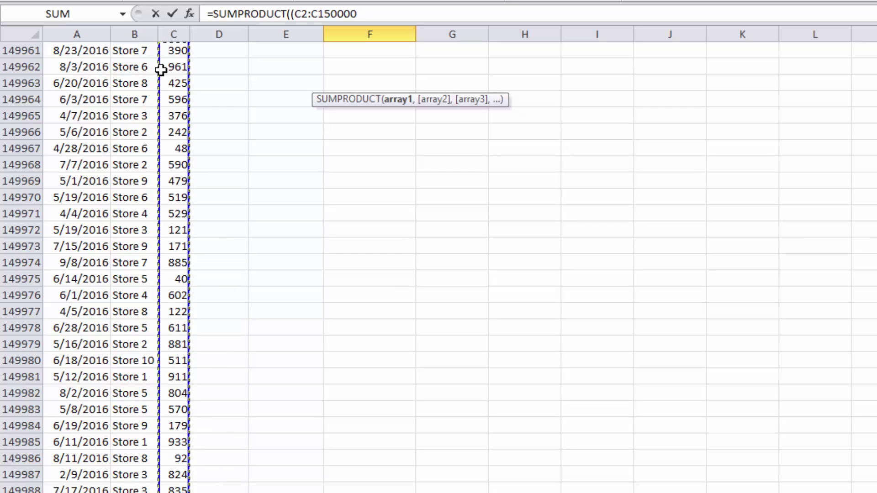
key("F4")
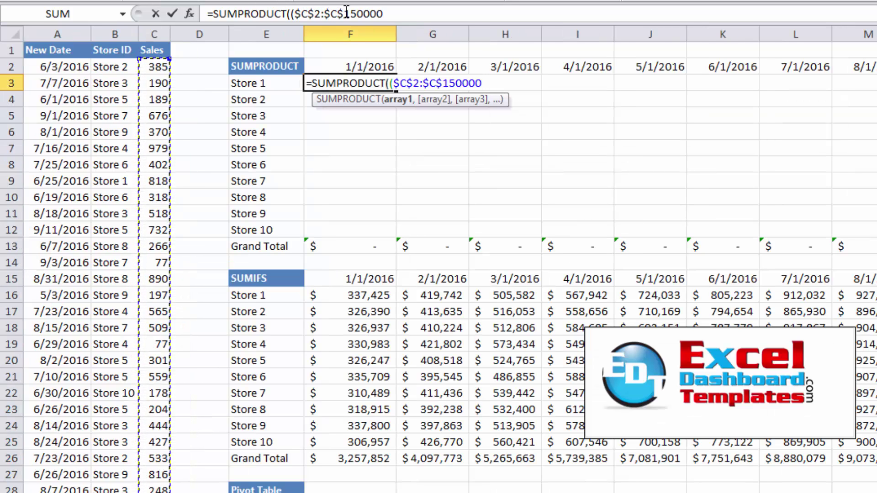
Close the Sales factor and multiply it by the store condition ($B$2:$B$150000=$E3), locking only the column of E3.
left_click(396, 14)
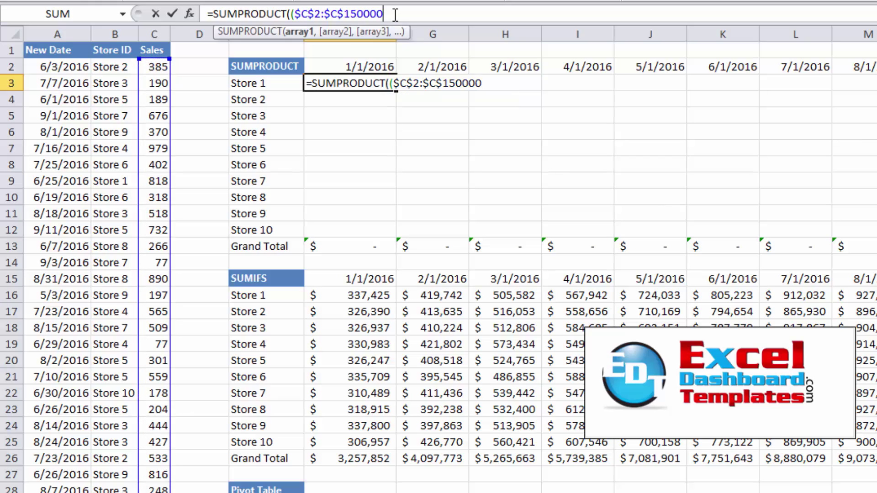
type(")*(")
left_click(103, 66)
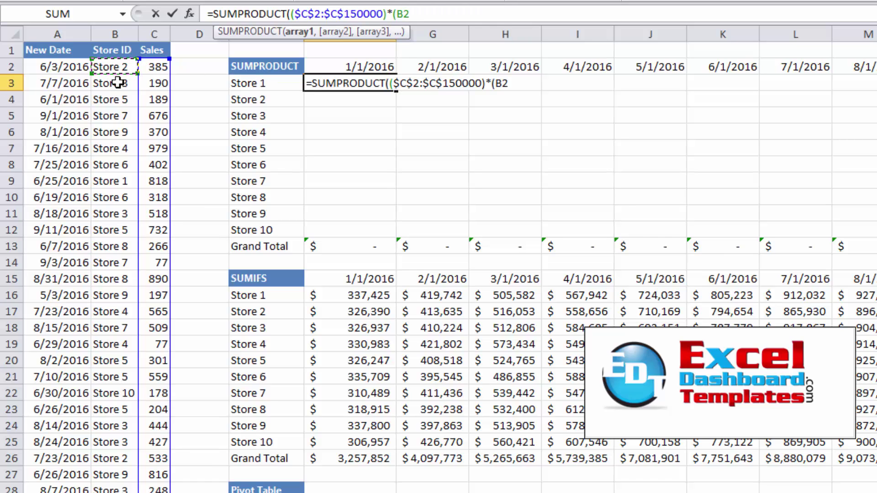
key("ctrl+shift+Down")
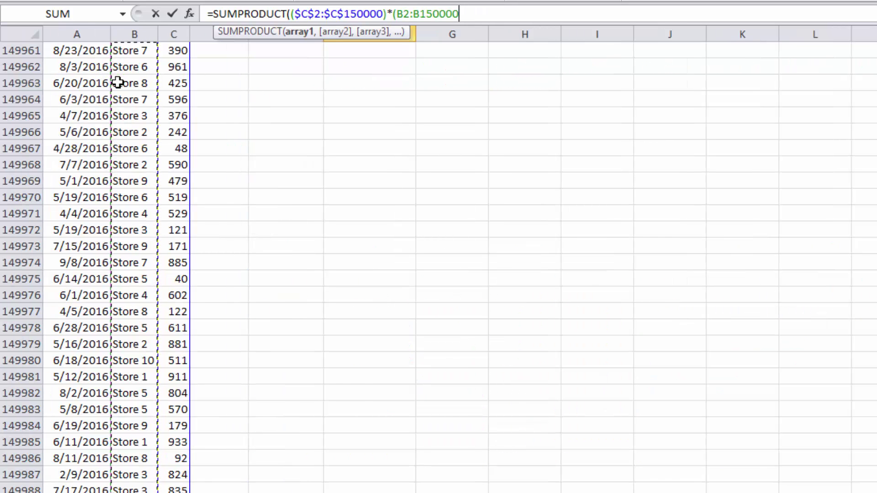
key("F4")
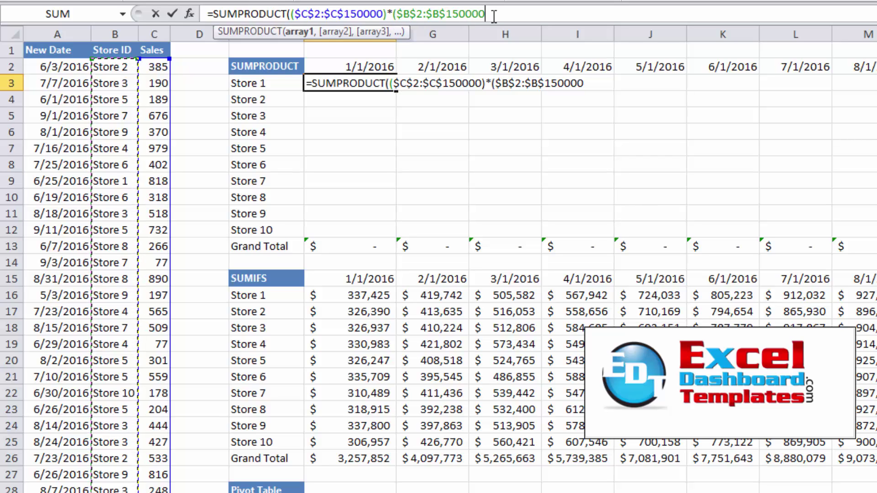
type("=")
left_click(270, 84)
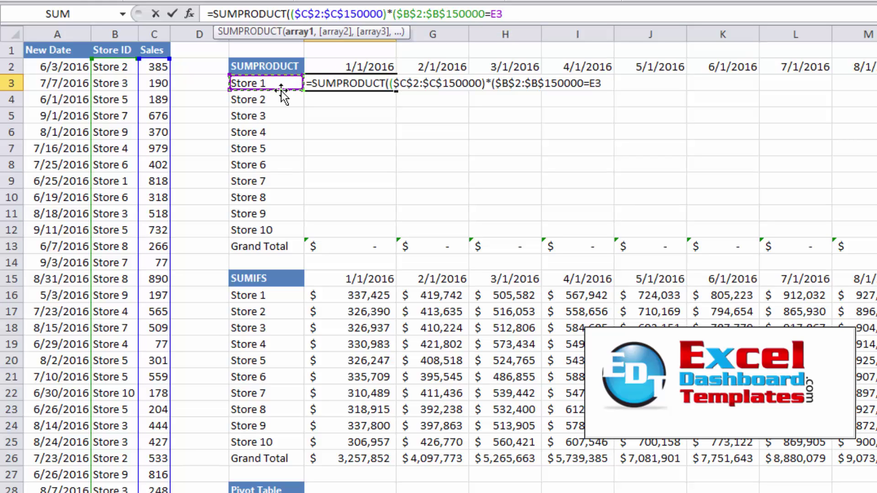
key("F4")
key("F4")
key("F4")
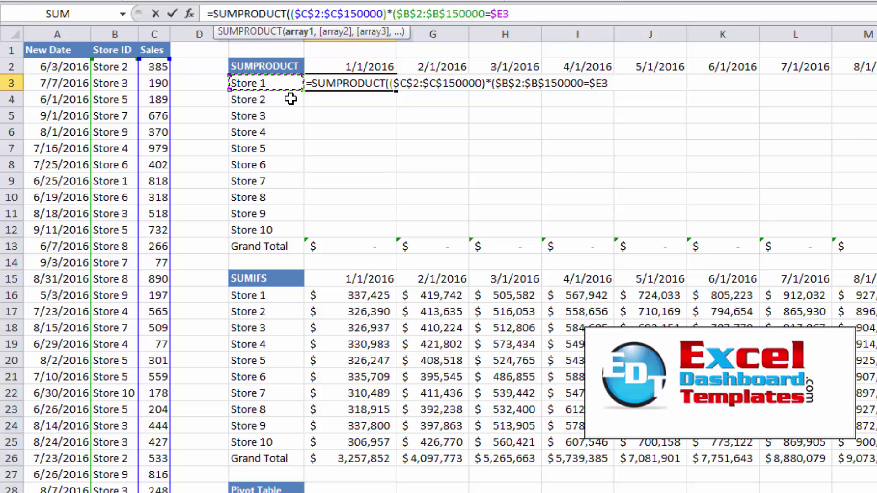
type(")")
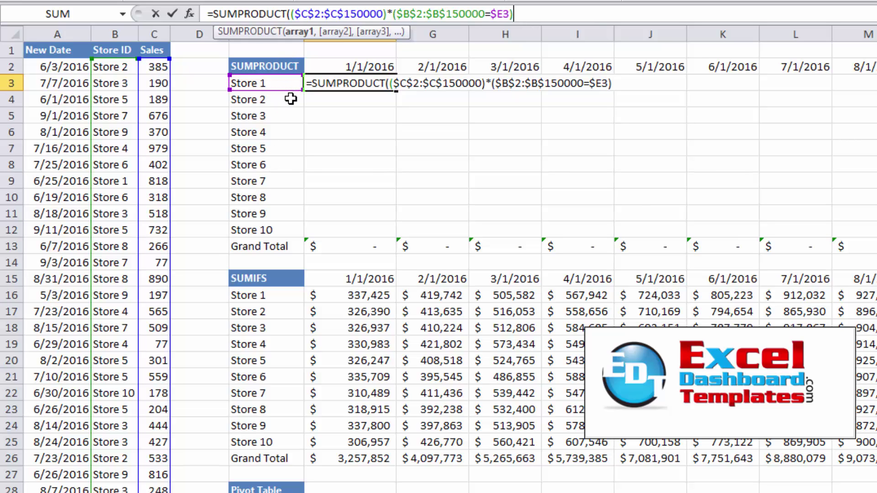
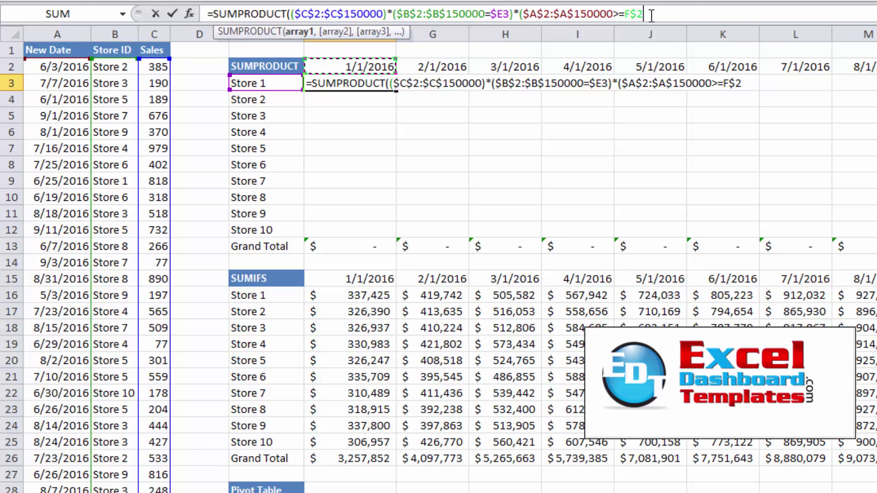
Close the start-date condition, multiply by ($A$2:$A$150000<G$2), and close and enter the SUMPRODUCT formula in F3.
type(")")
type("*(")
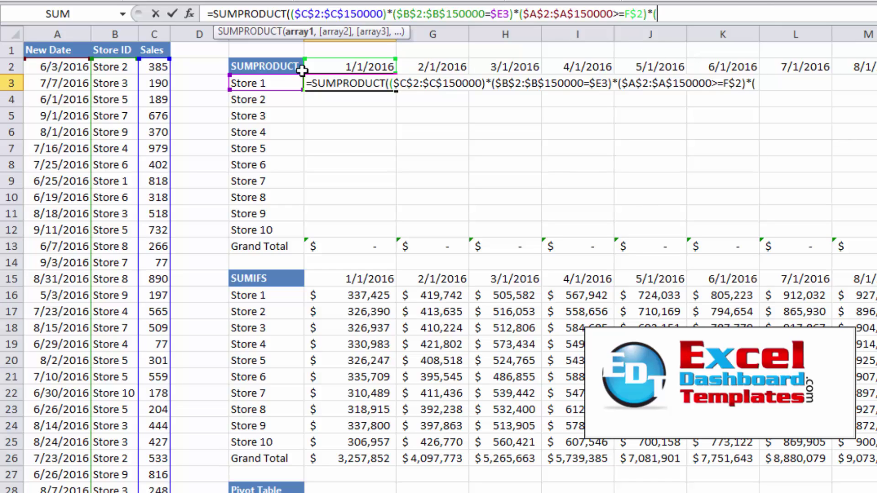
left_click(69, 67)
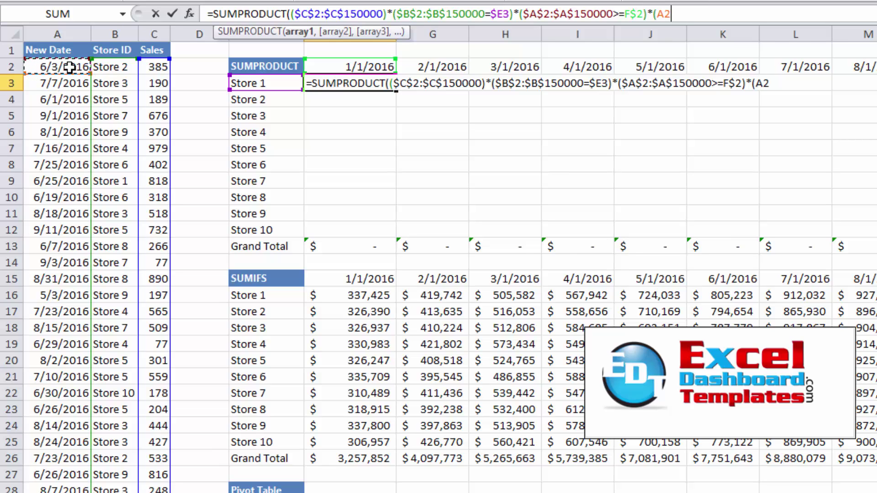
key("ctrl+shift+Down")
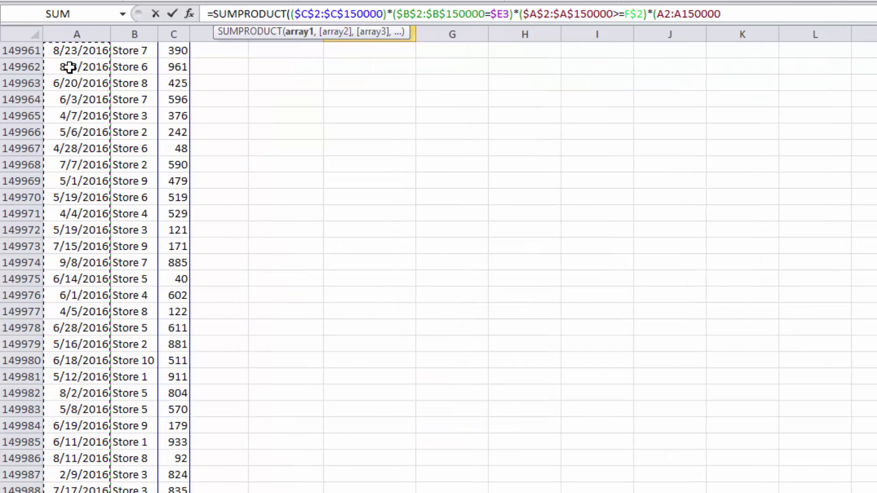
key("F4")
type("<")
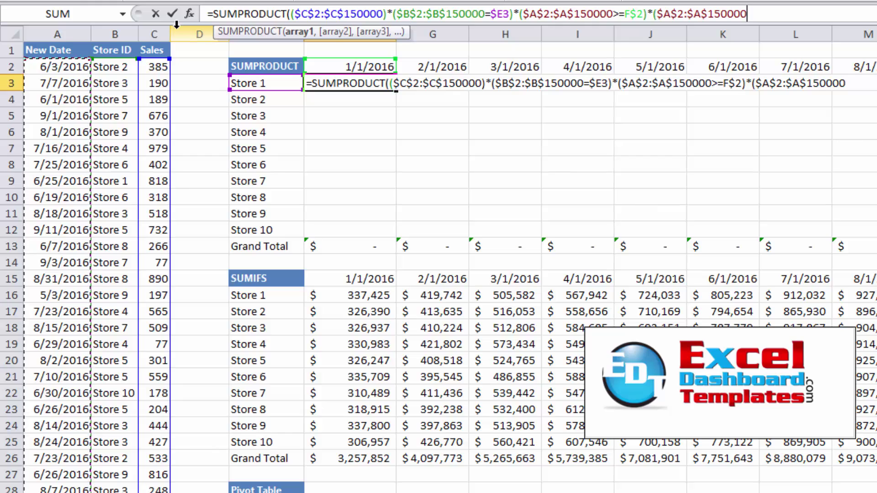
left_click(411, 67)
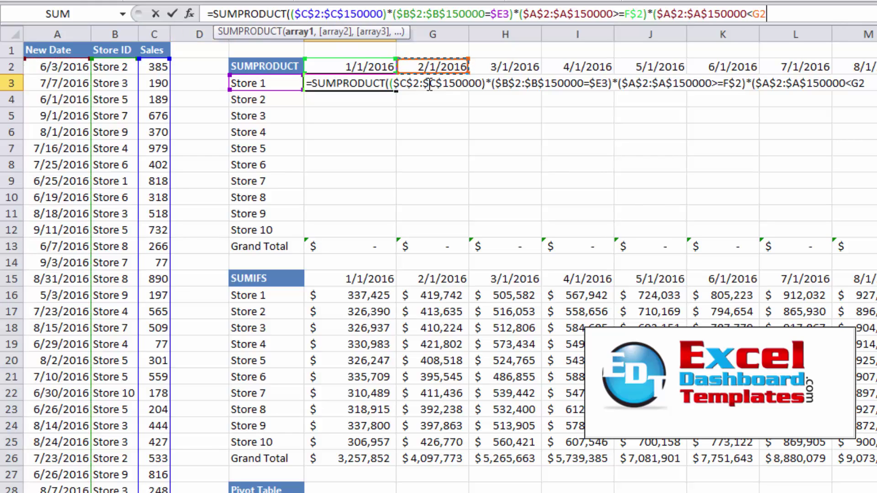
key("F4")
key("F4")
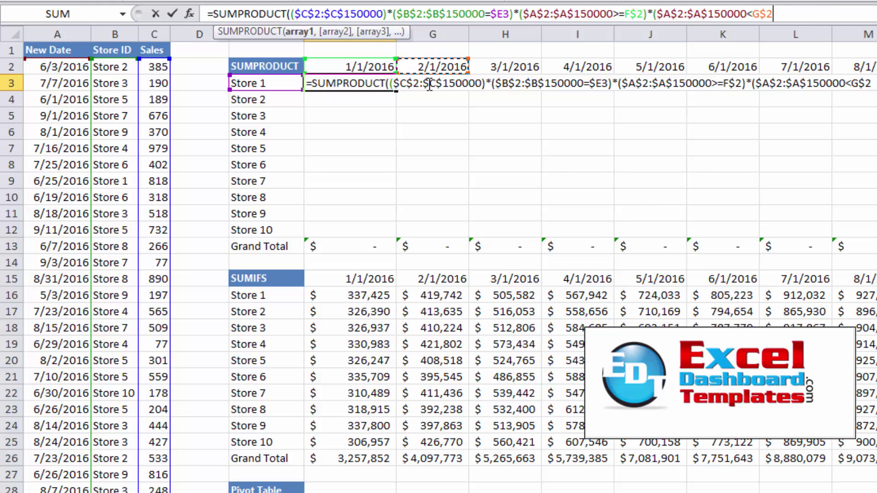
type(")")
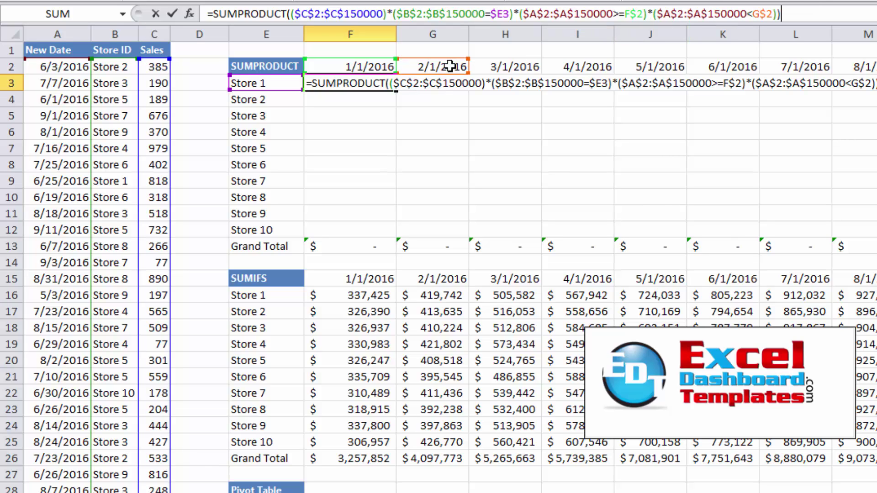
key("Return")
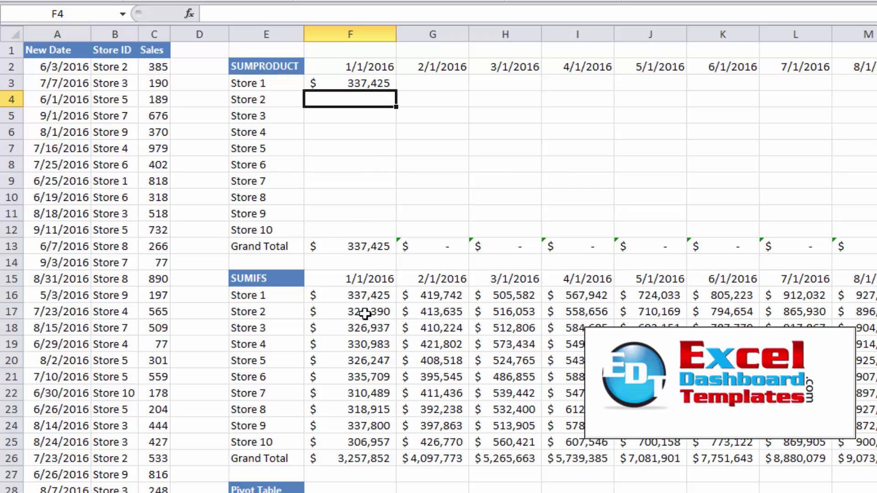
Compare the January Store 1 totals from SUMIFS in F16 and SUMPRODUCT in F3.
left_click(363, 296)
left_click(358, 83)
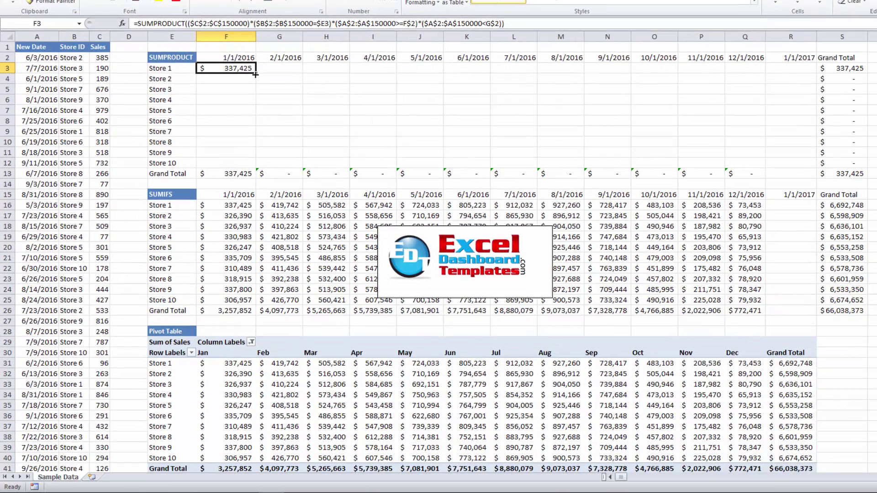
Fill the SUMPRODUCT formula from F3 through F3:Q12 and compare the overall grand totals in S26 and S13.
left_click_drag(368, 88, 361, 222)
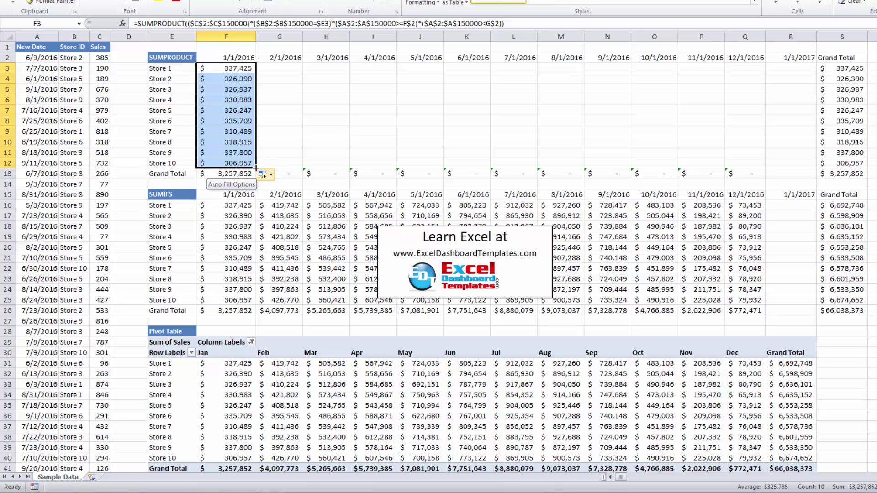
left_click_drag(255, 167, 740, 161)
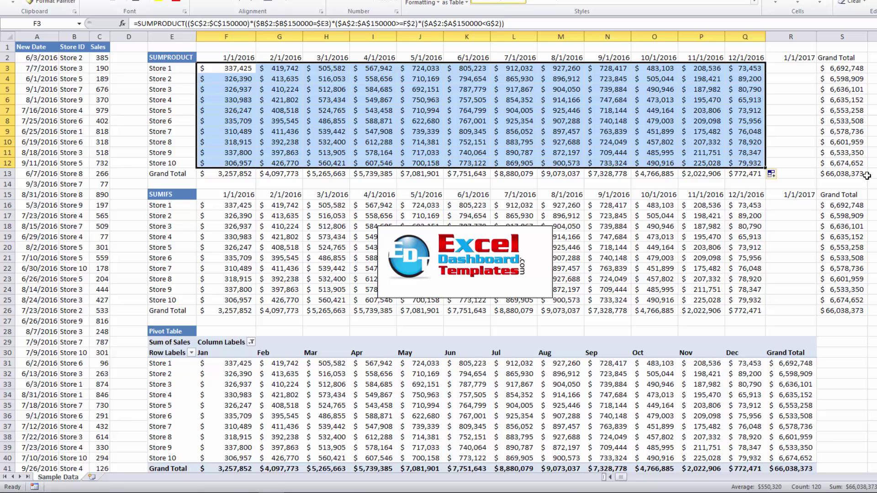
left_click(840, 310)
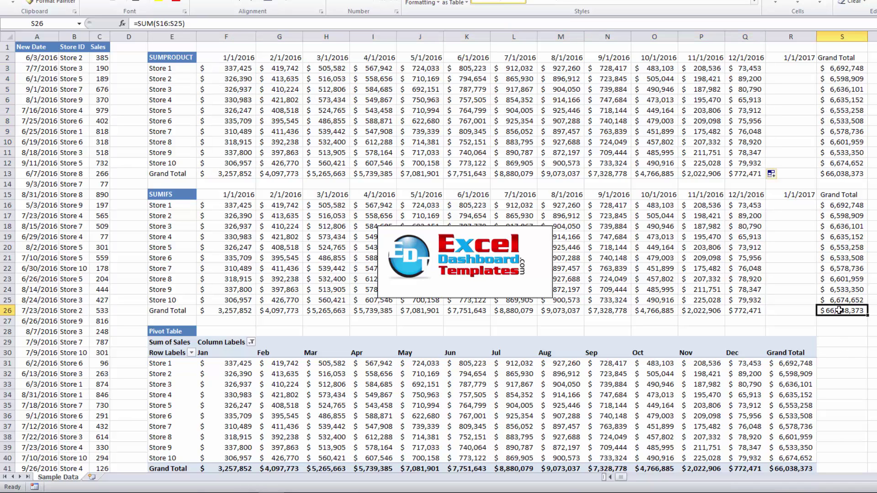
left_click(846, 170)
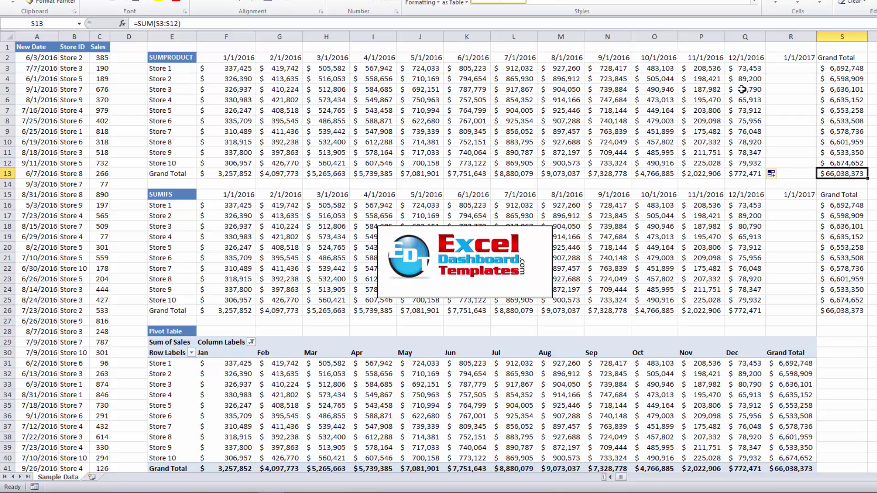
Examine the December SUMPRODUCT formulas in Q3:Q12 and the boundary dates in Q2 and R2 that they reference.
left_click_drag(738, 68, 736, 166)
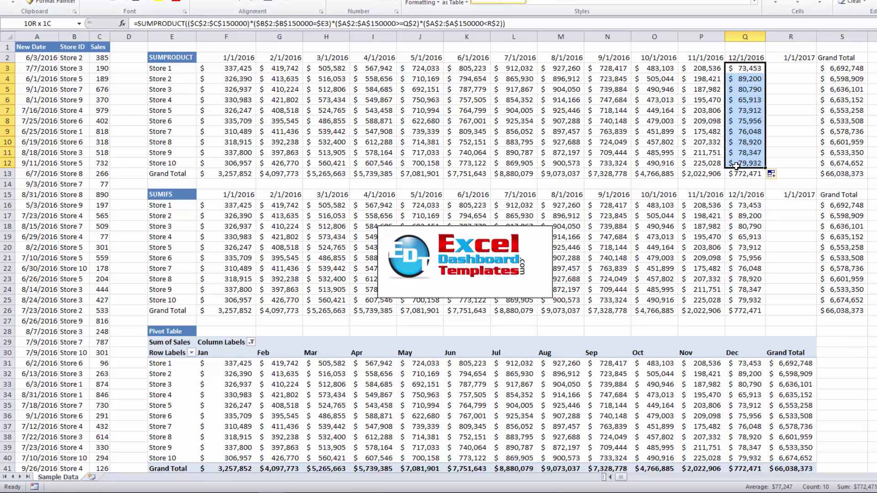
left_click(740, 69)
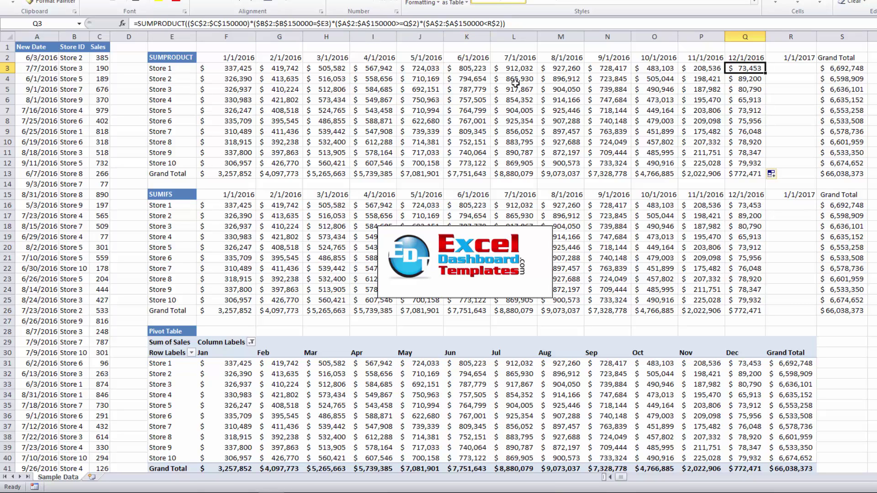
left_click(792, 59)
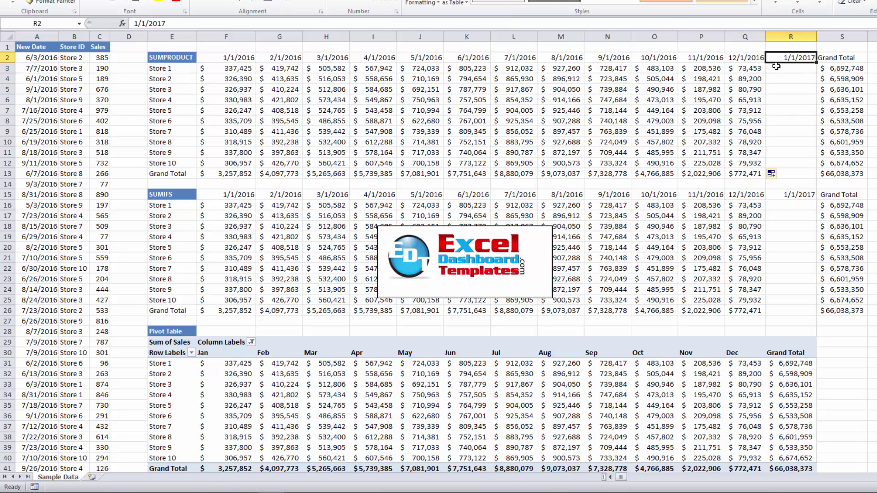
left_click(727, 58)
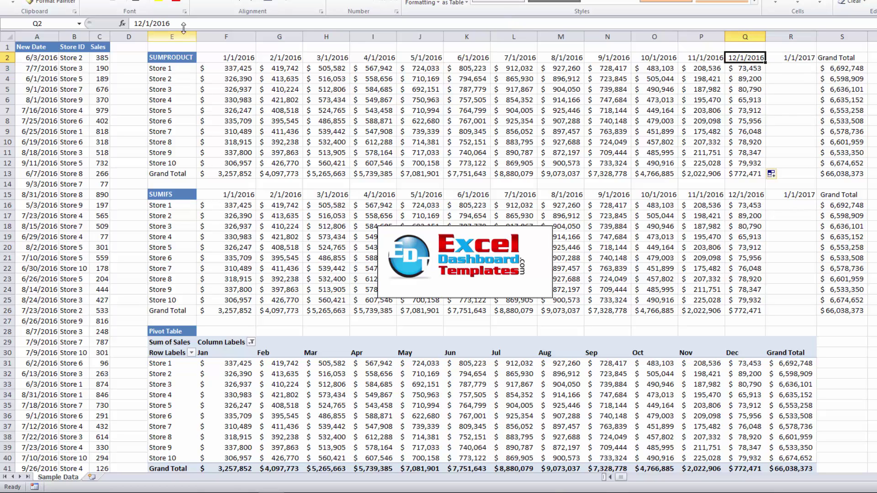
left_click(732, 68)
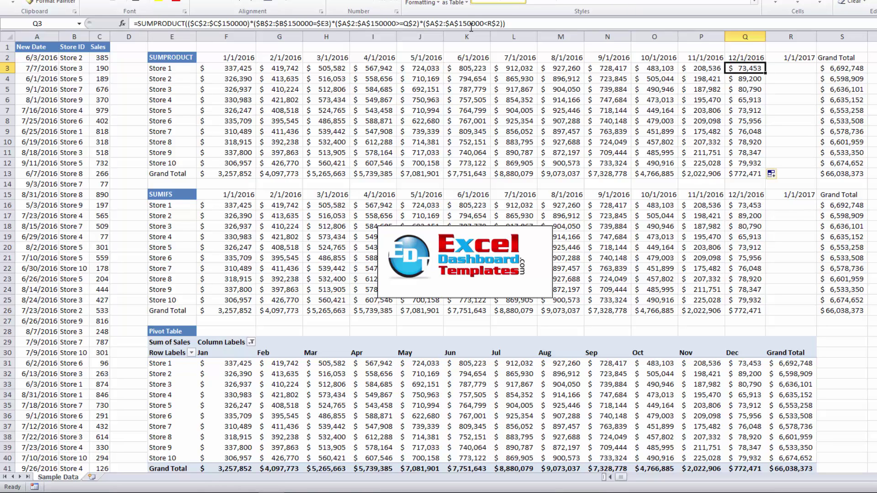
left_click(469, 24)
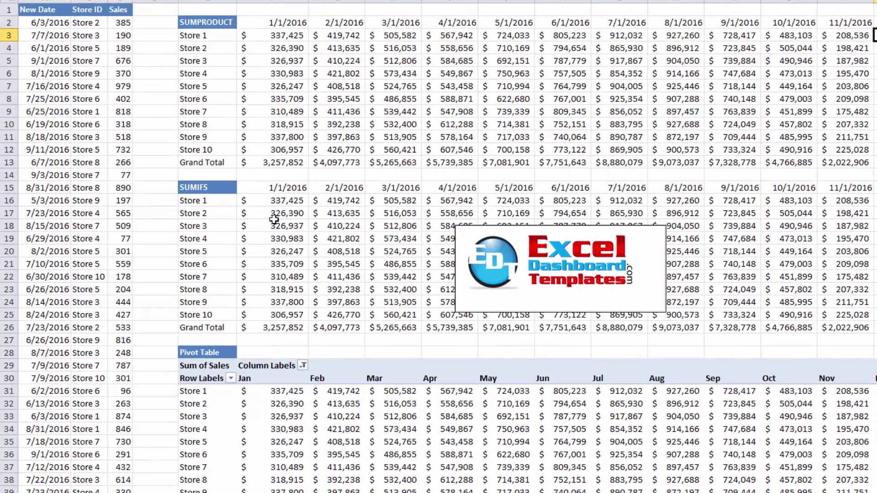
Review the January Store 1 SUMIFS result in F16 against the filled SUMPRODUCT table.
left_click(268, 200)
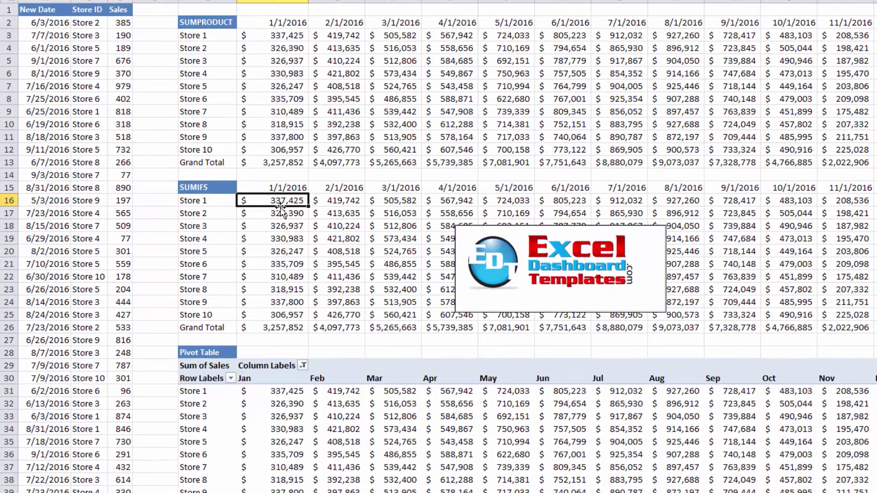
left_click_drag(270, 40, 786, 137)
left_click(874, 137)
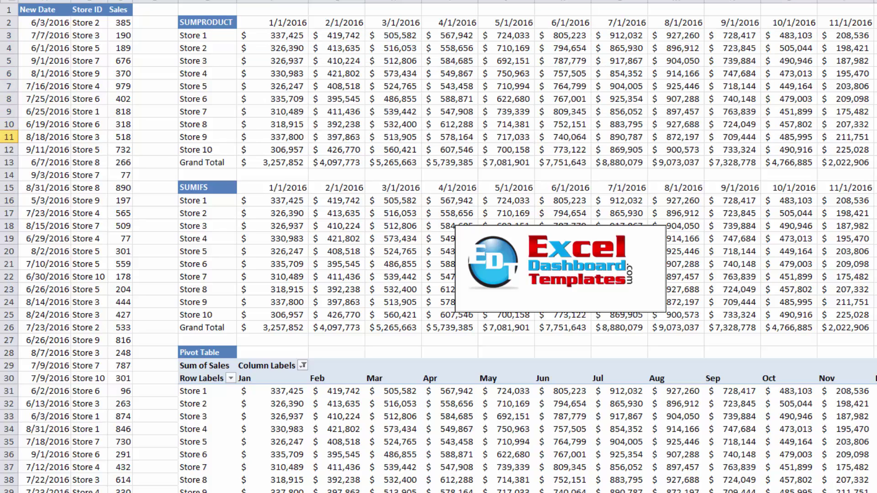